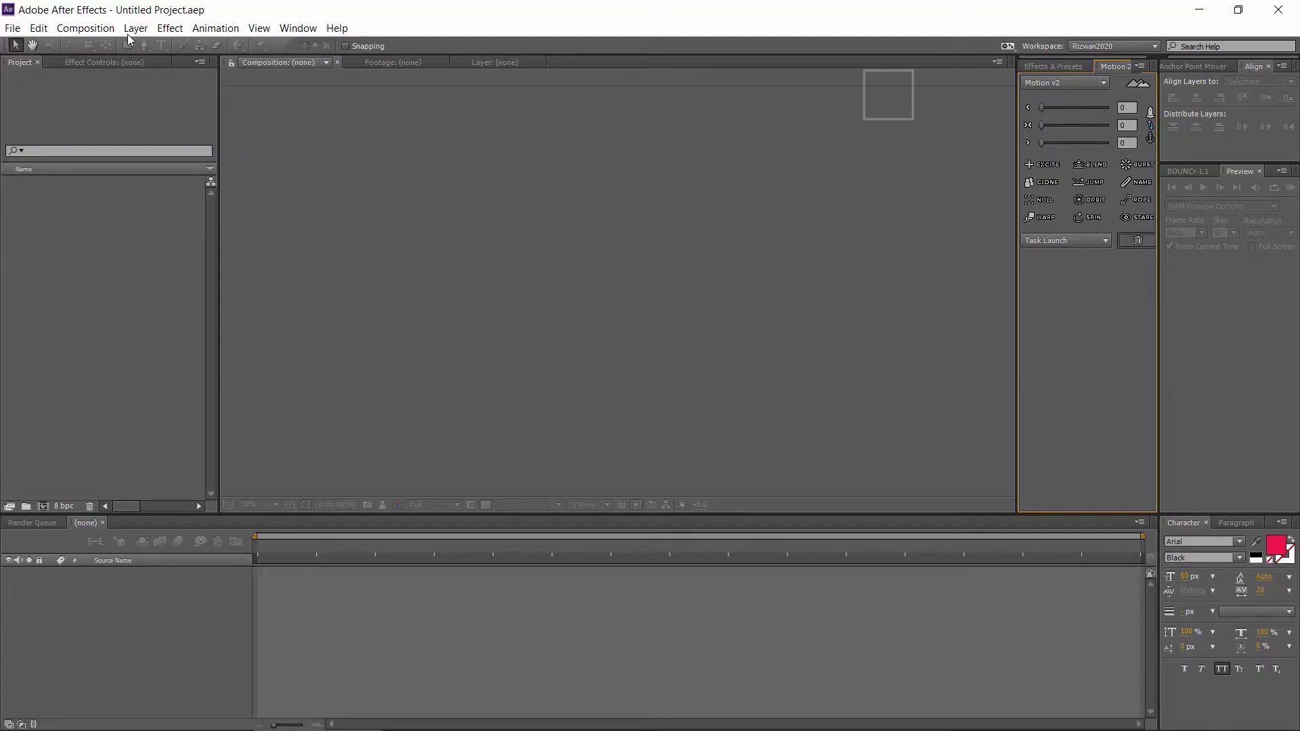
Create a 1920×1080, 30 fps, 5-second composition named Animation 1
{"action": "left_click", "coordinate": [85, 28]}
{"action": "left_click", "coordinate": [102, 46]}
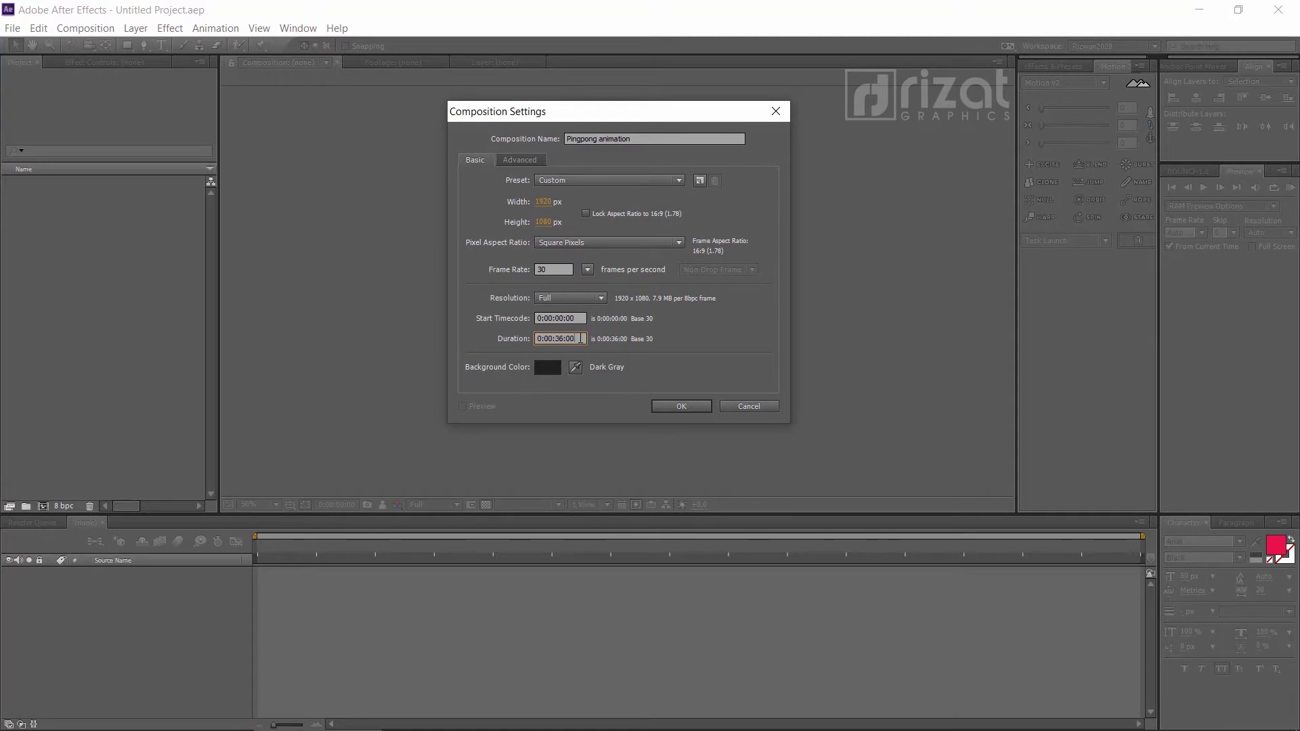
{"action": "key", "text": "Return"}
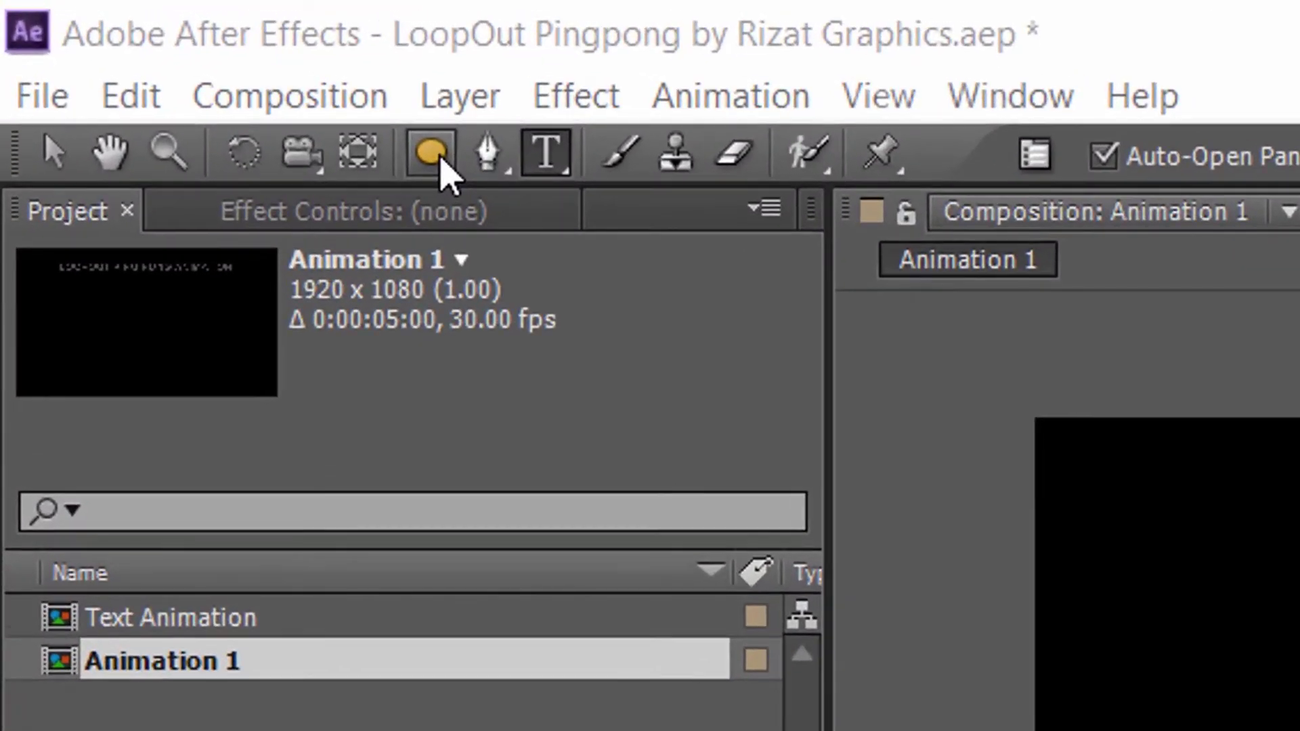
With the Ellipse tool set to white fill and no stroke, draw a circle near the centre
{"action": "left_click", "coordinate": [128, 45]}
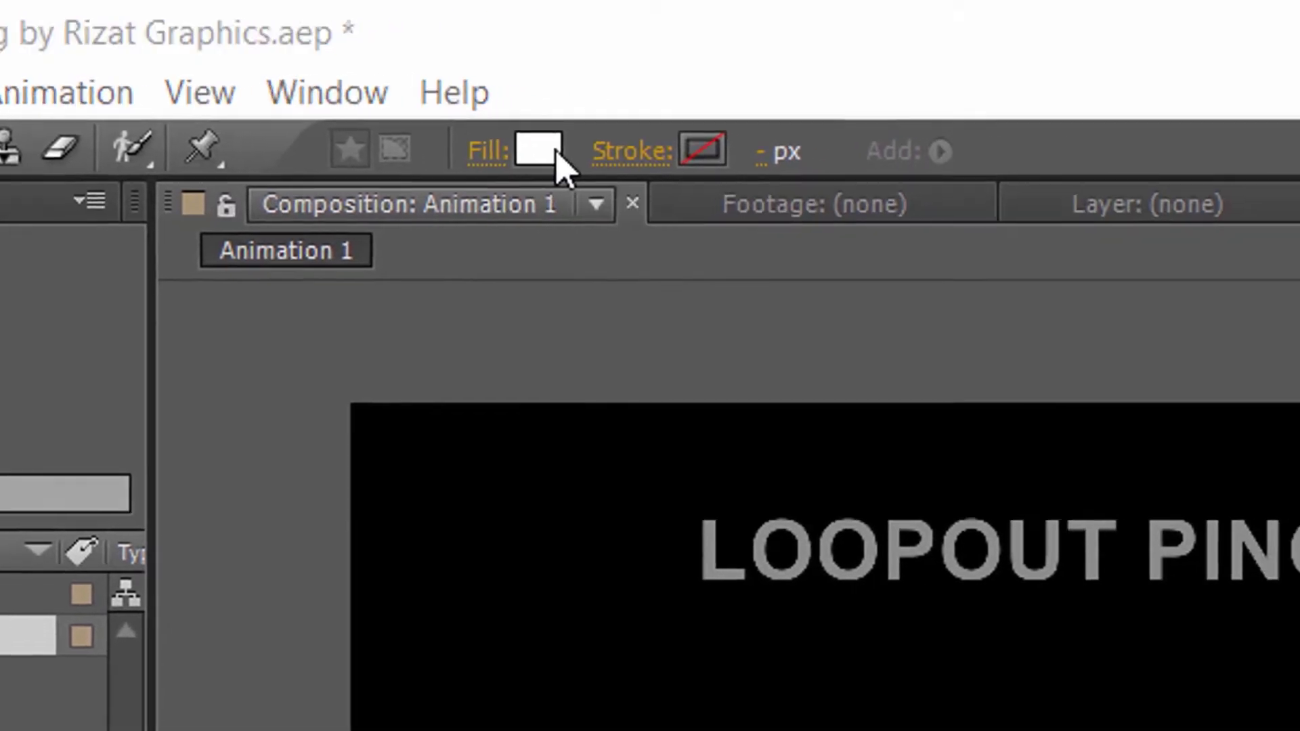
{"action": "left_click", "coordinate": [556, 150]}
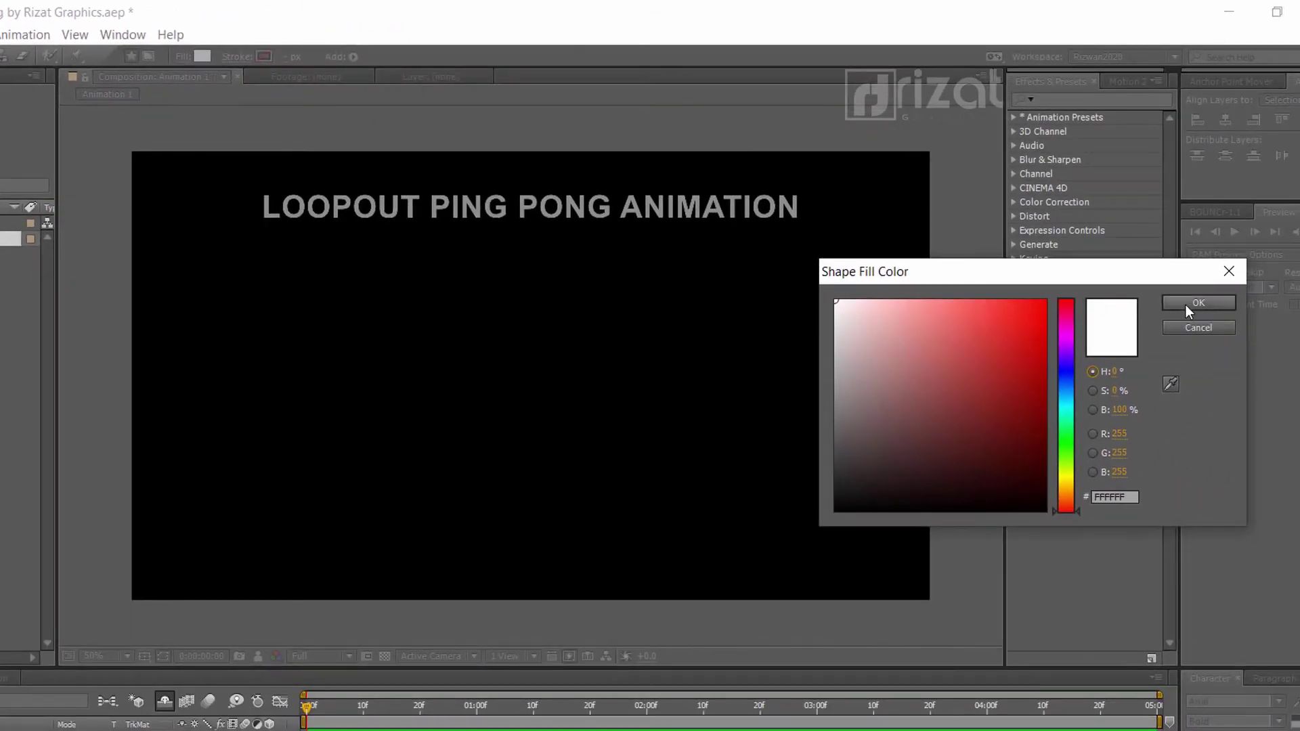
{"action": "left_click", "coordinate": [1185, 305]}
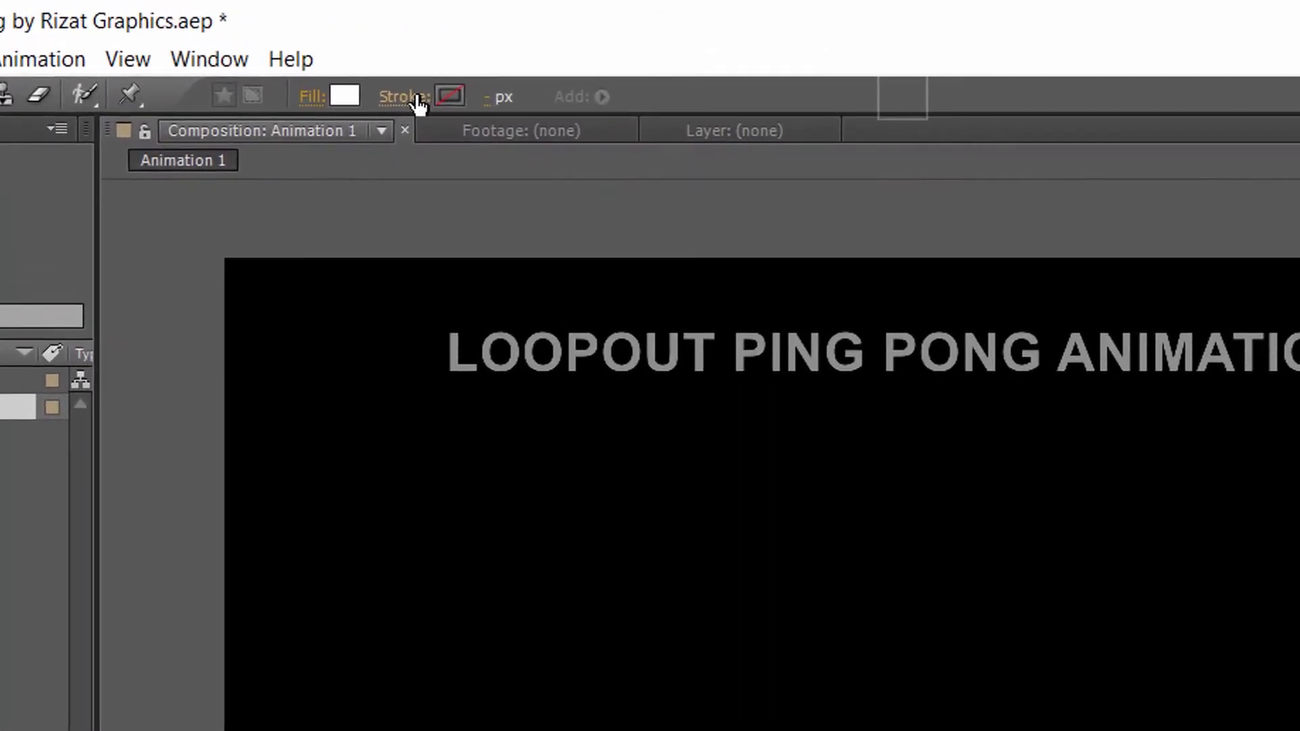
{"action": "left_click", "coordinate": [416, 99]}
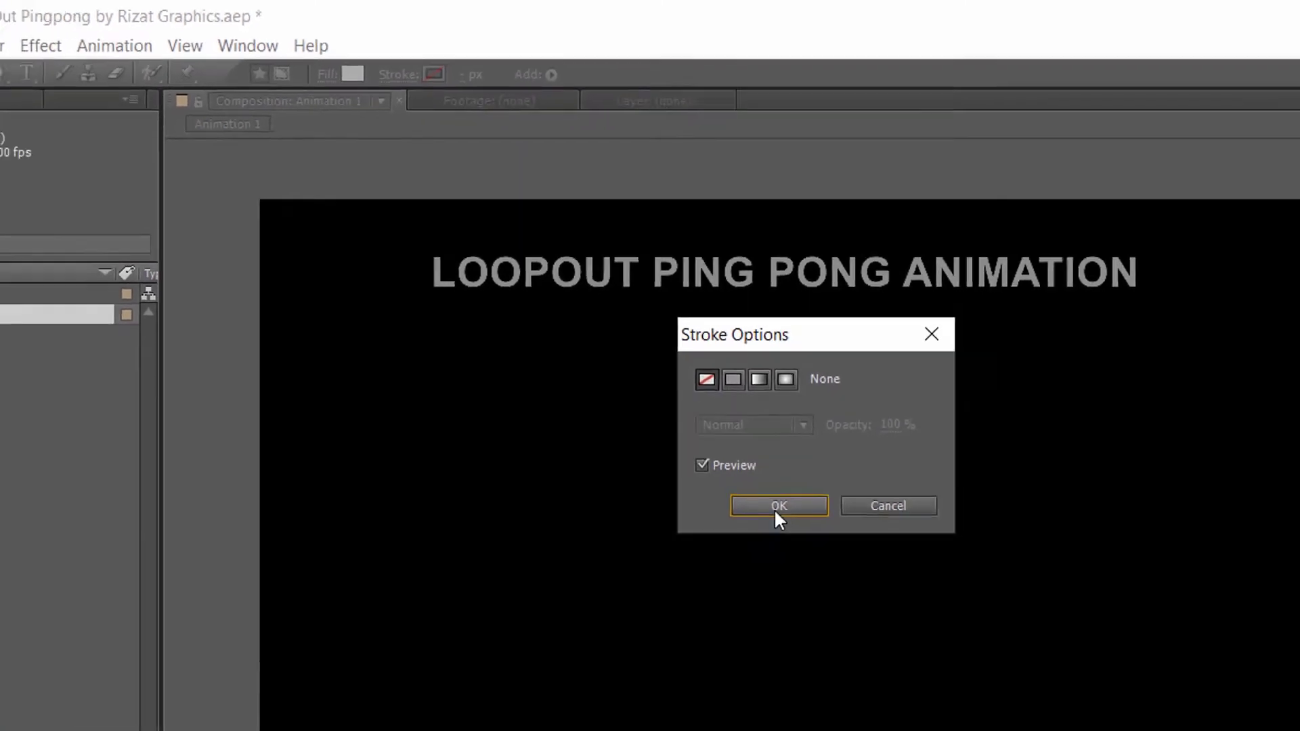
{"action": "left_click", "coordinate": [897, 655]}
{"action": "left_click_drag", "start_coordinate": [572, 298], "coordinate": [644, 372]}
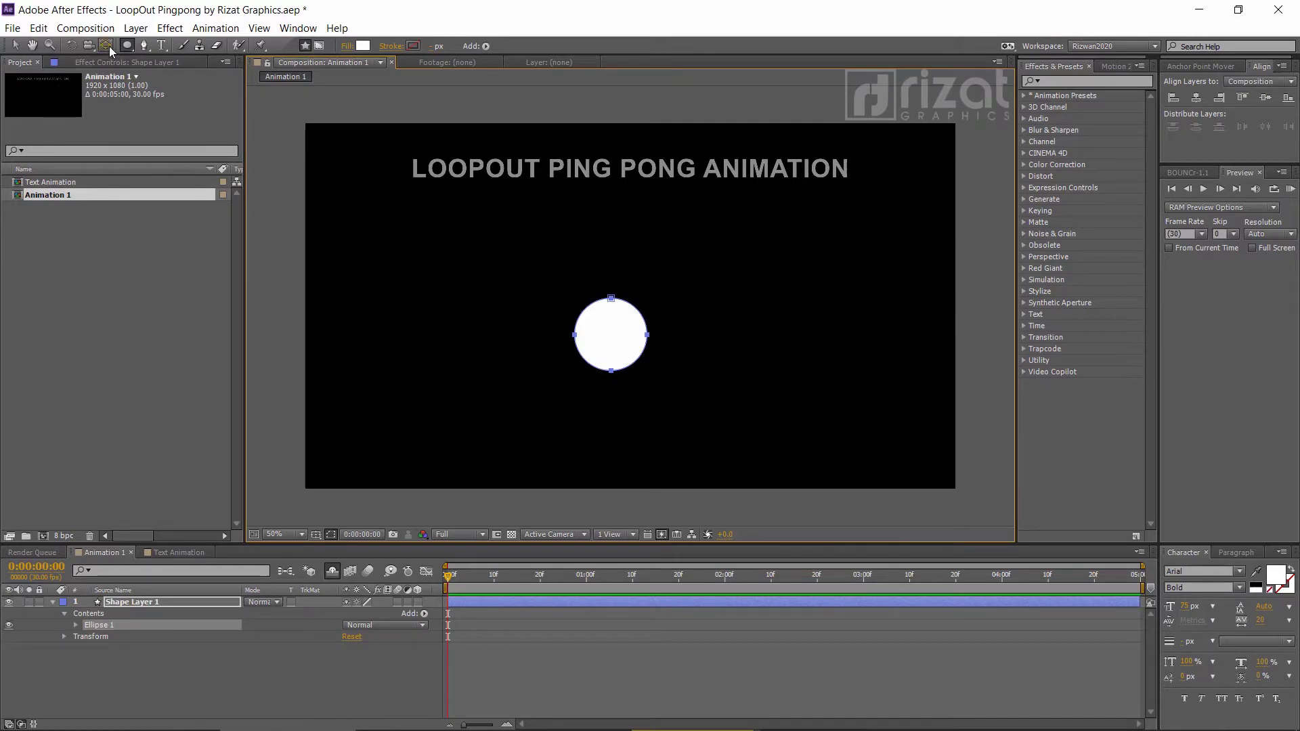
Move Shape Layer 1's anchor point to the circle's own centre
{"action": "left_click", "coordinate": [15, 45]}
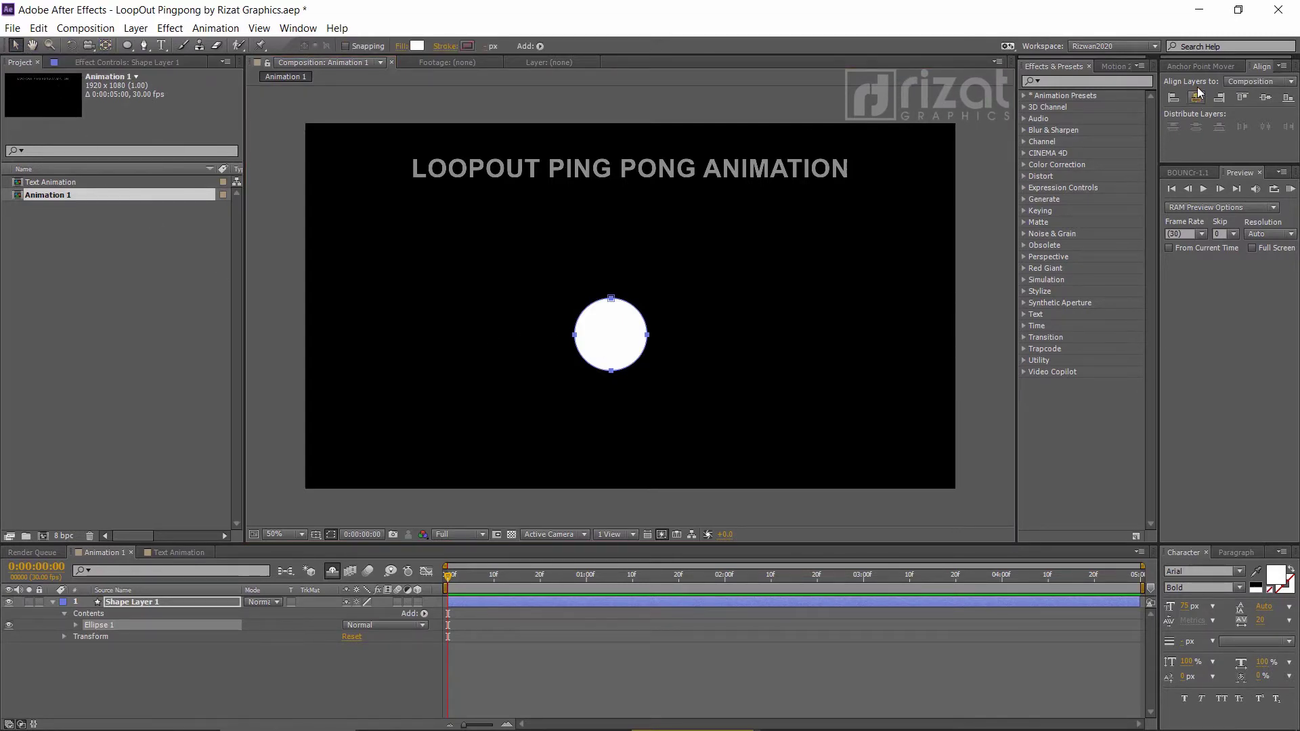
{"action": "left_click", "coordinate": [1197, 67]}
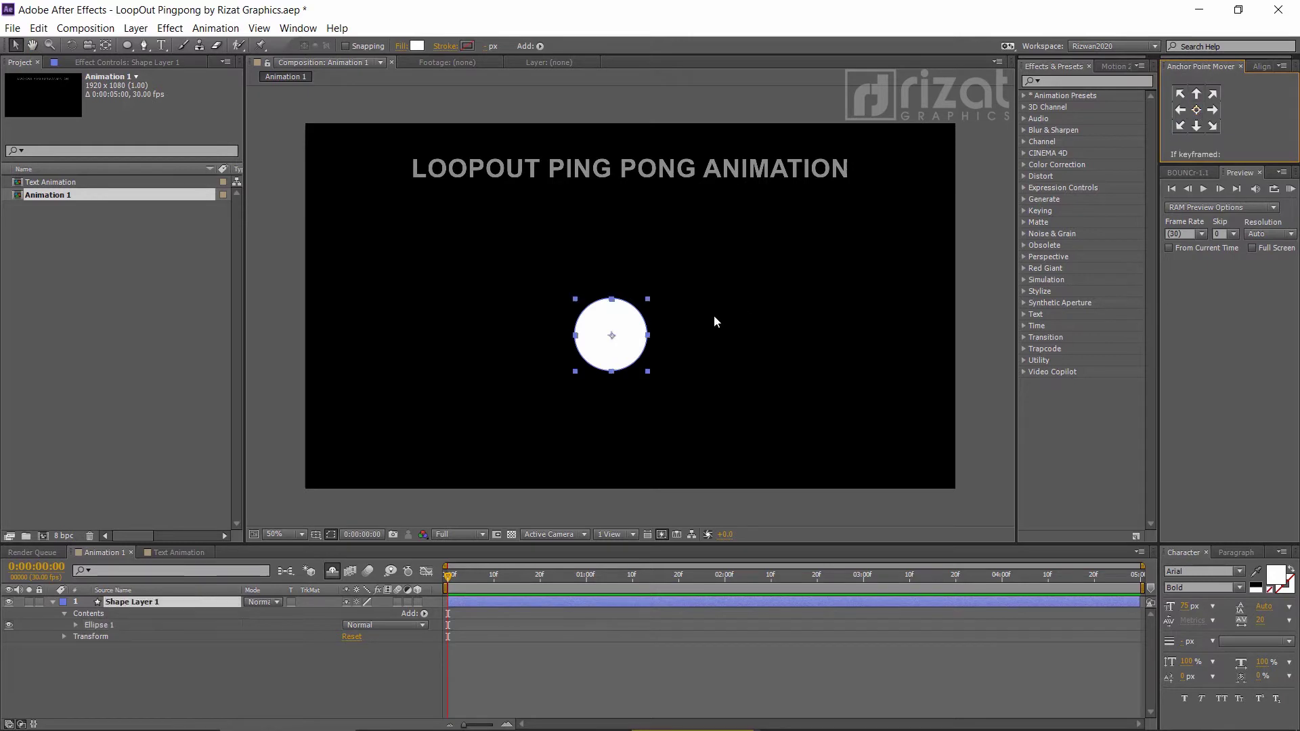
{"action": "left_click_drag", "start_coordinate": [615, 340], "coordinate": [628, 308]}
{"action": "left_click", "coordinate": [630, 297]}
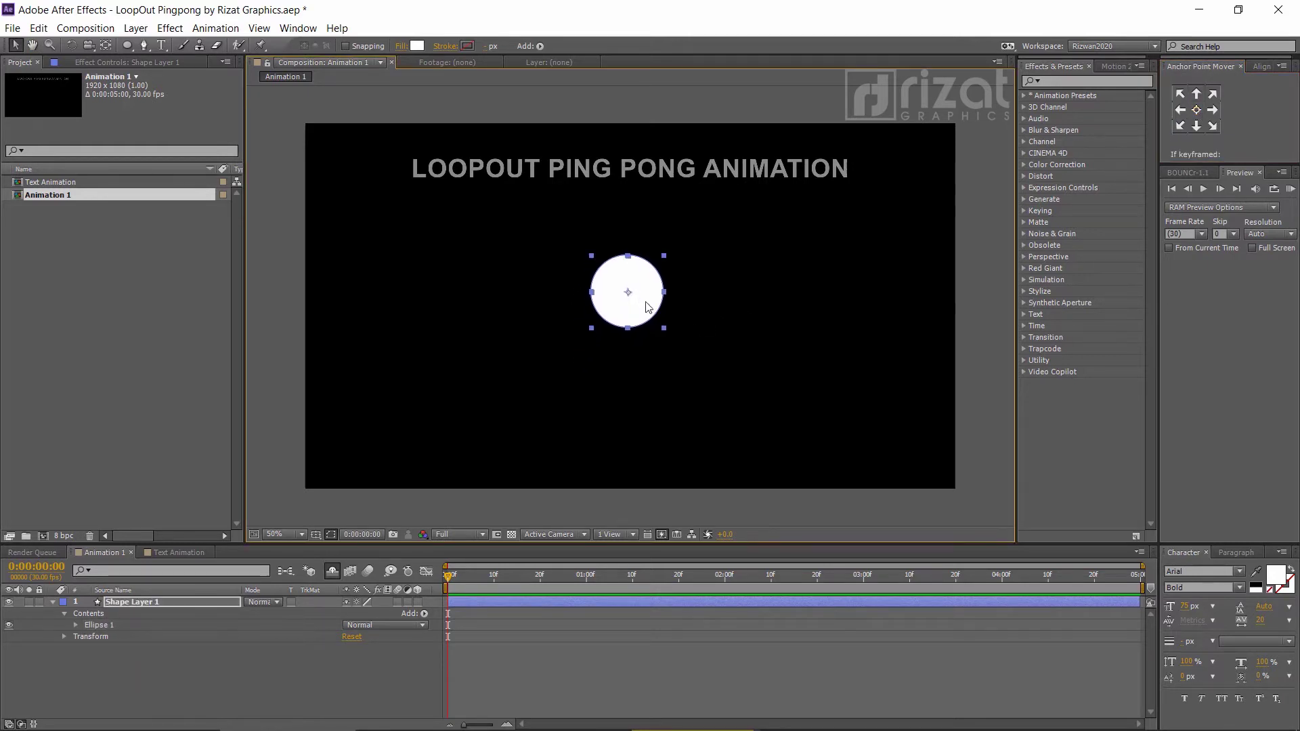
Align the circle layer horizontally and vertically to the composition centre
{"action": "left_click", "coordinate": [1262, 66]}
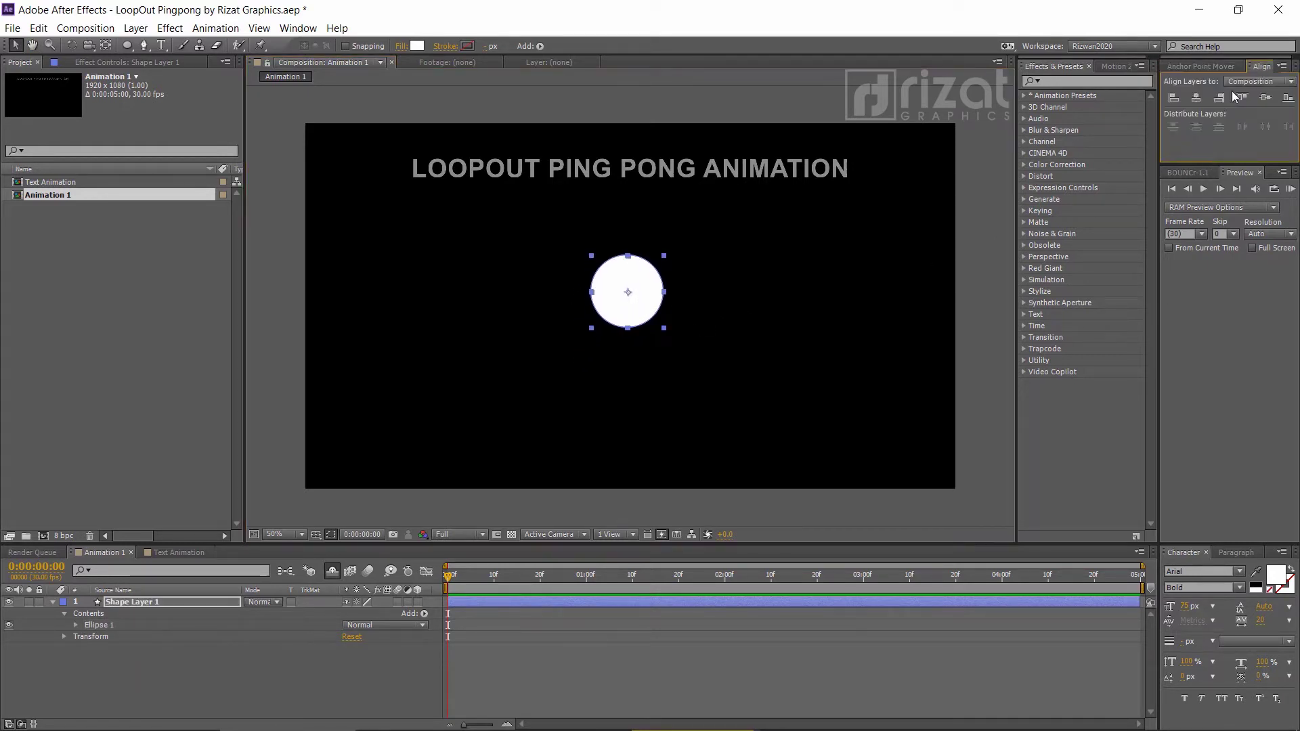
{"action": "left_click", "coordinate": [608, 709]}
{"action": "left_click", "coordinate": [149, 603]}
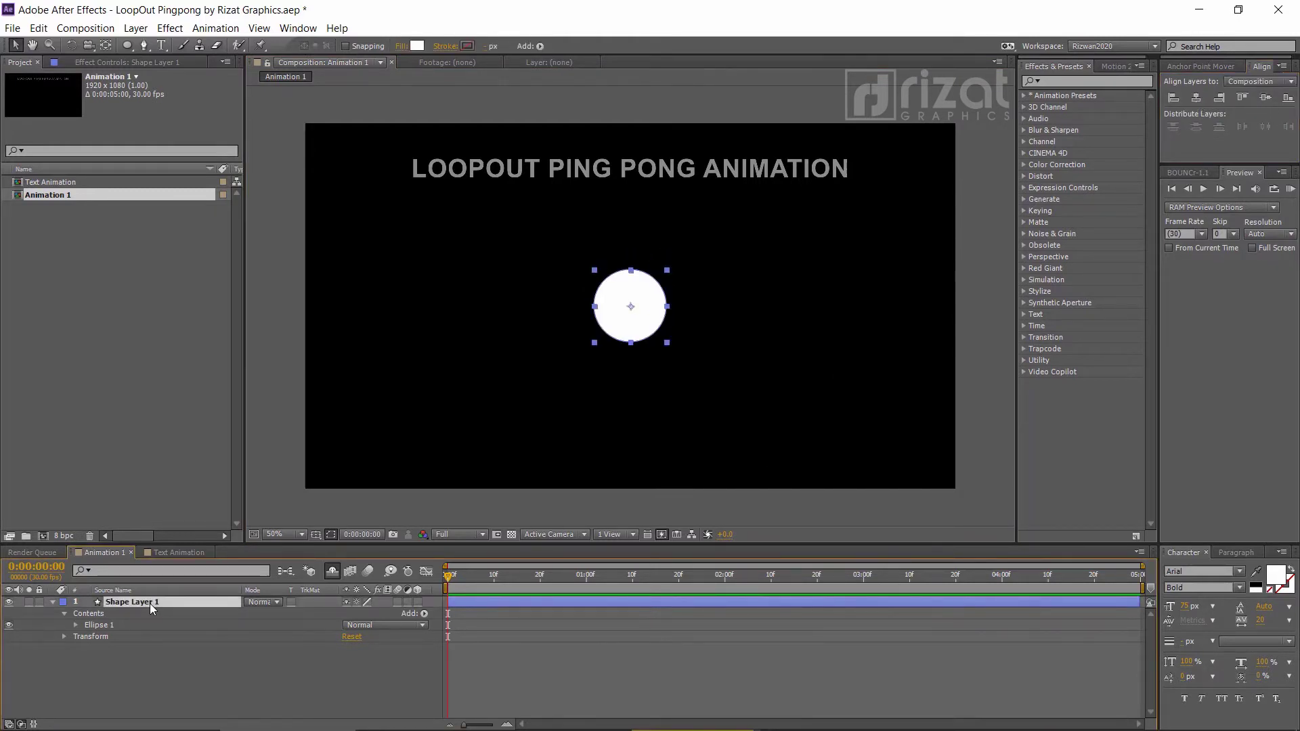
Keyframe the circle's Position from 204,540 at 0 s to 1746,540 at 2 s
{"action": "key", "text": "p"}
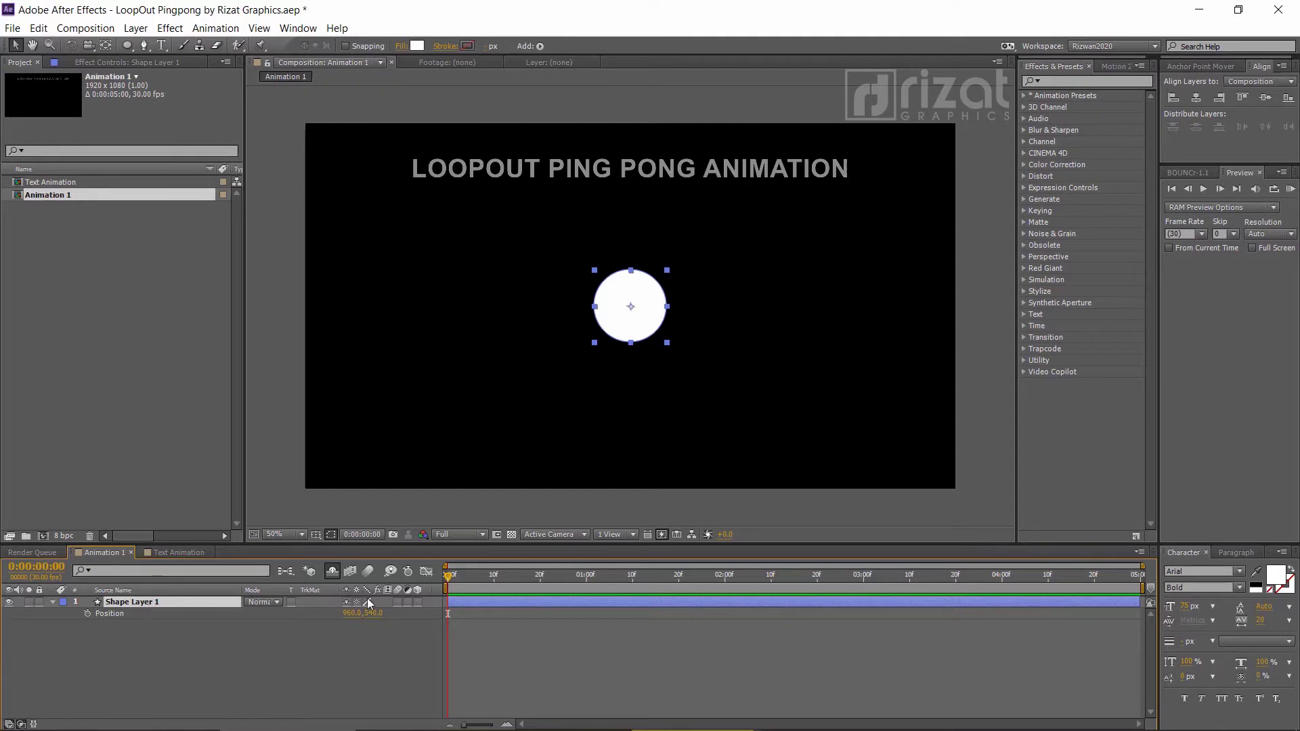
{"action": "left_click_drag", "start_coordinate": [631, 308], "coordinate": [378, 317]}
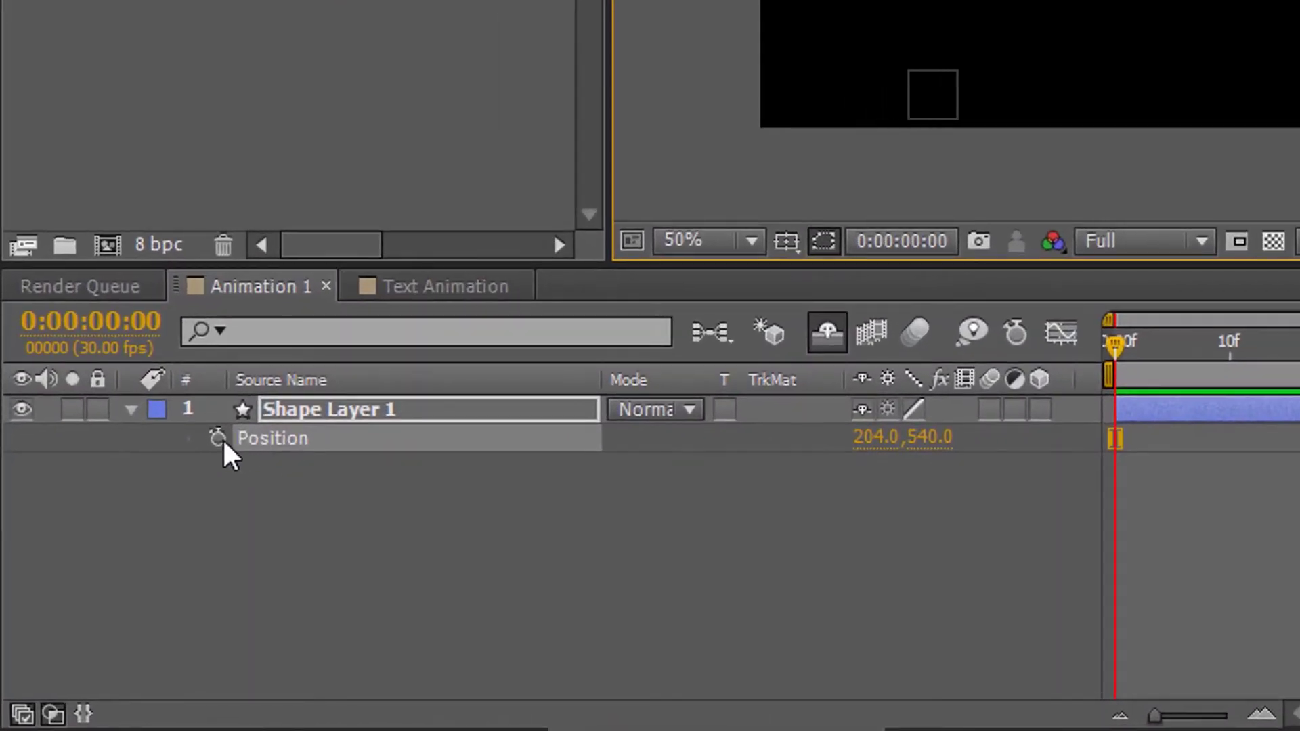
{"action": "left_click", "coordinate": [217, 438]}
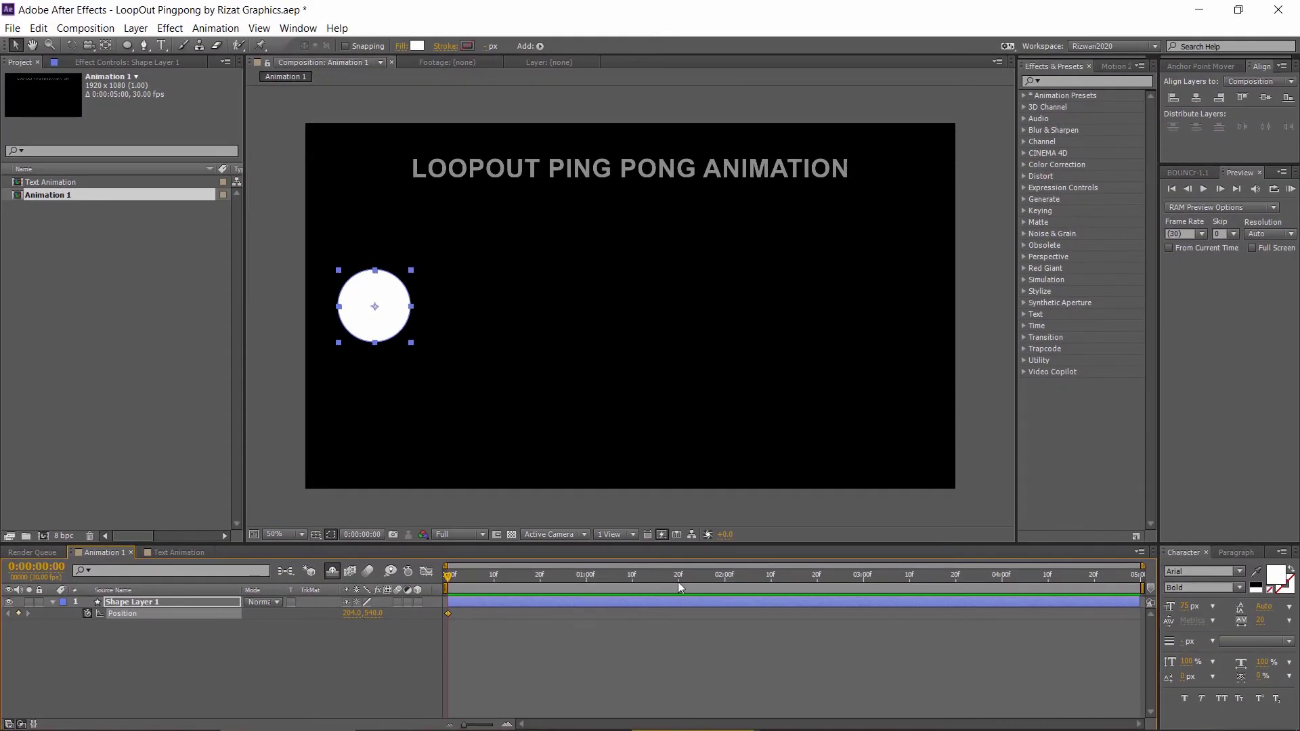
{"action": "left_click", "coordinate": [724, 575]}
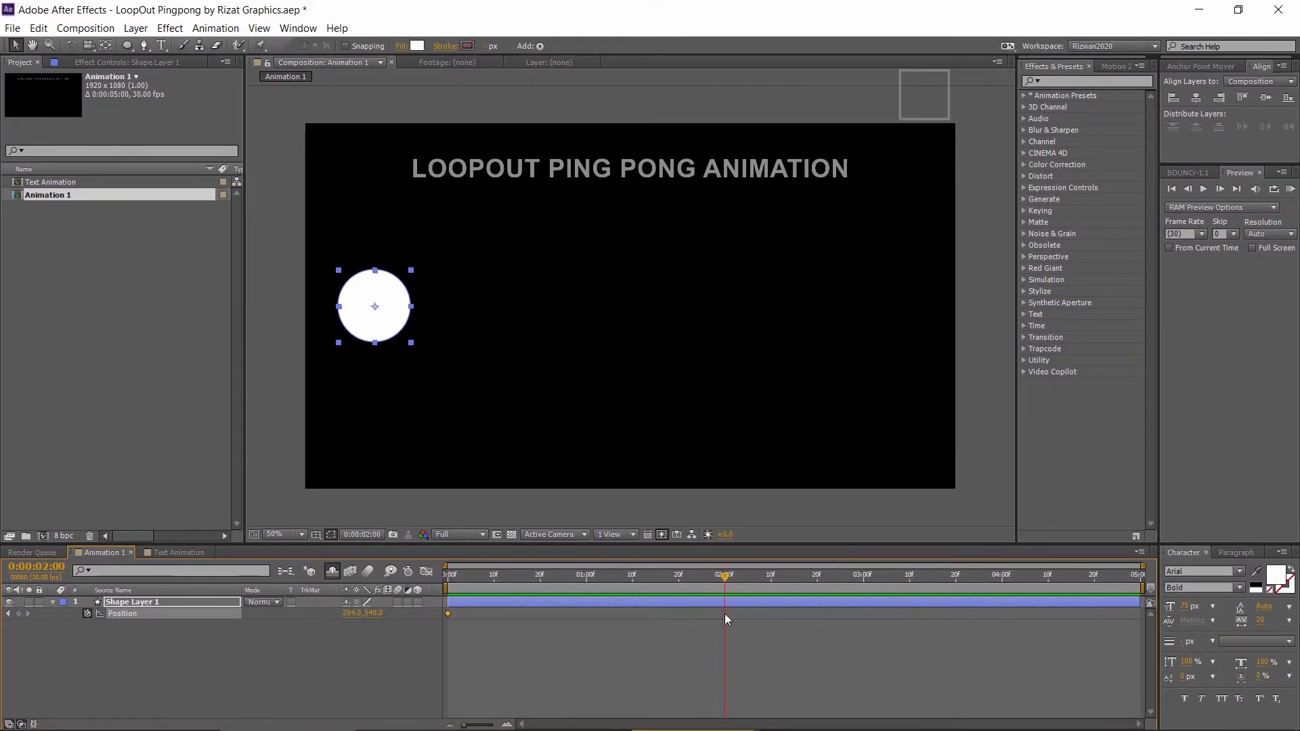
{"action": "left_click_drag", "start_coordinate": [378, 309], "coordinate": [918, 289]}
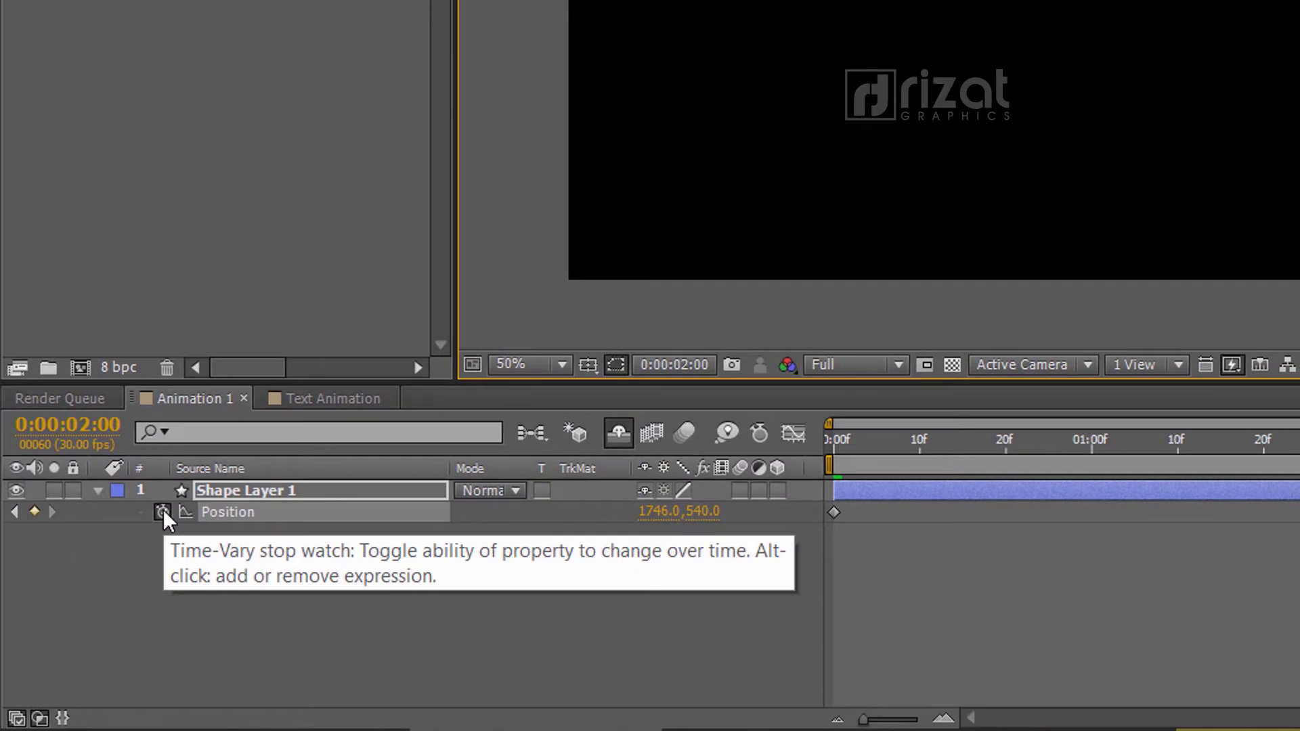
Replace the default Position expression on Shape Layer 1 with loopOut("Pingpong")
{"action": "left_click", "coordinate": [164, 512], "text": "alt"}
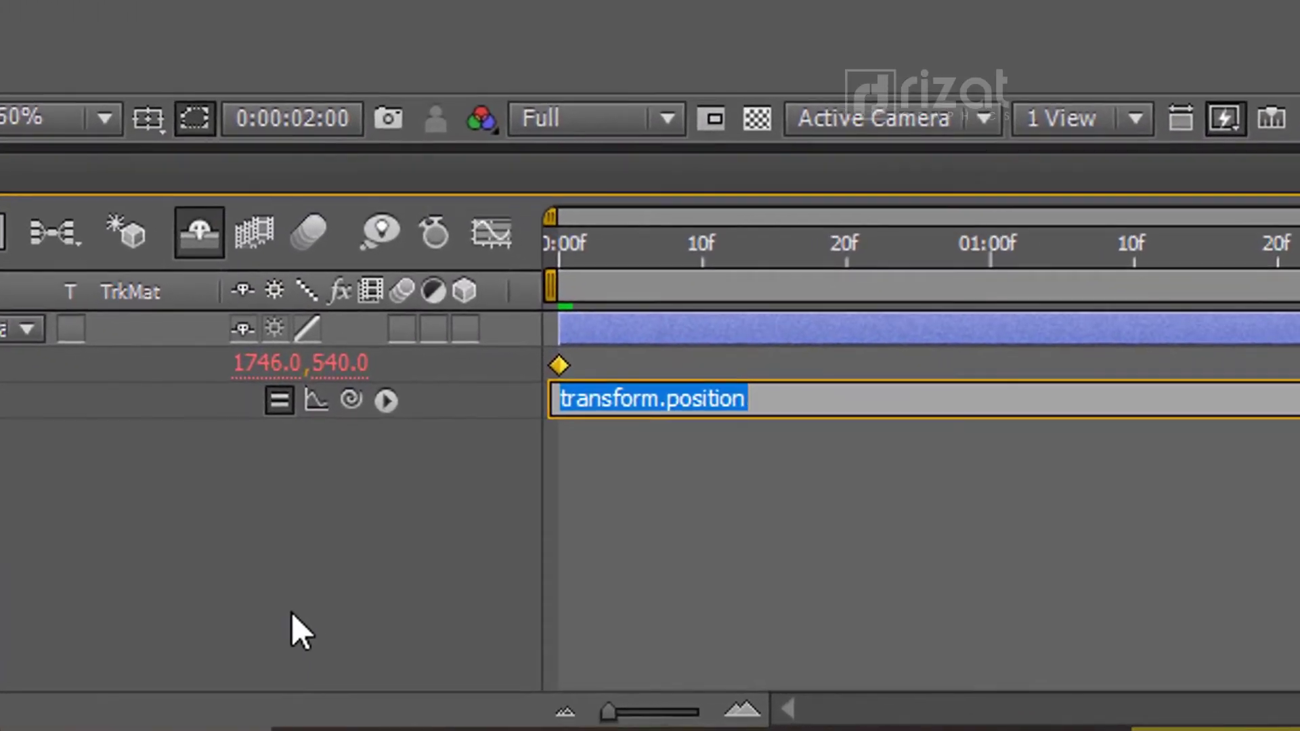
{"action": "key", "text": "BackSpace"}
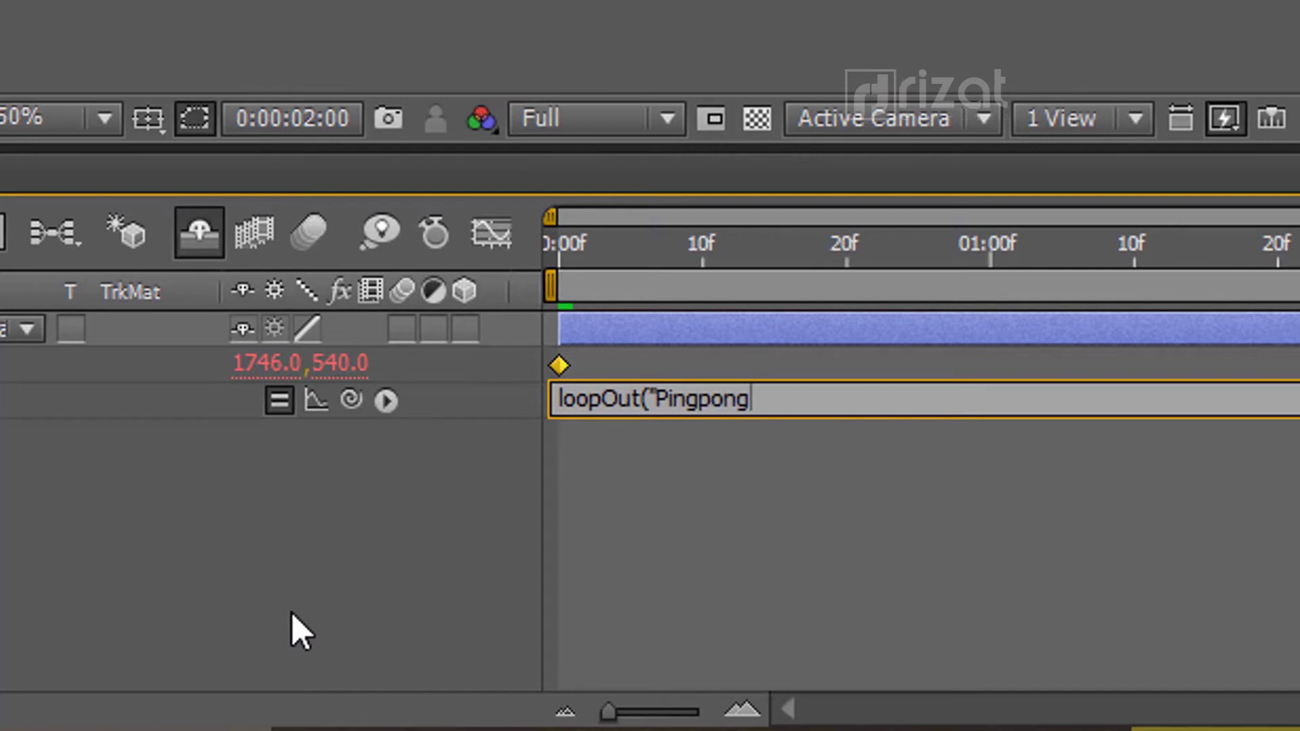
{"action": "type", "text": ")"}
{"action": "left_click", "coordinate": [293, 613]}
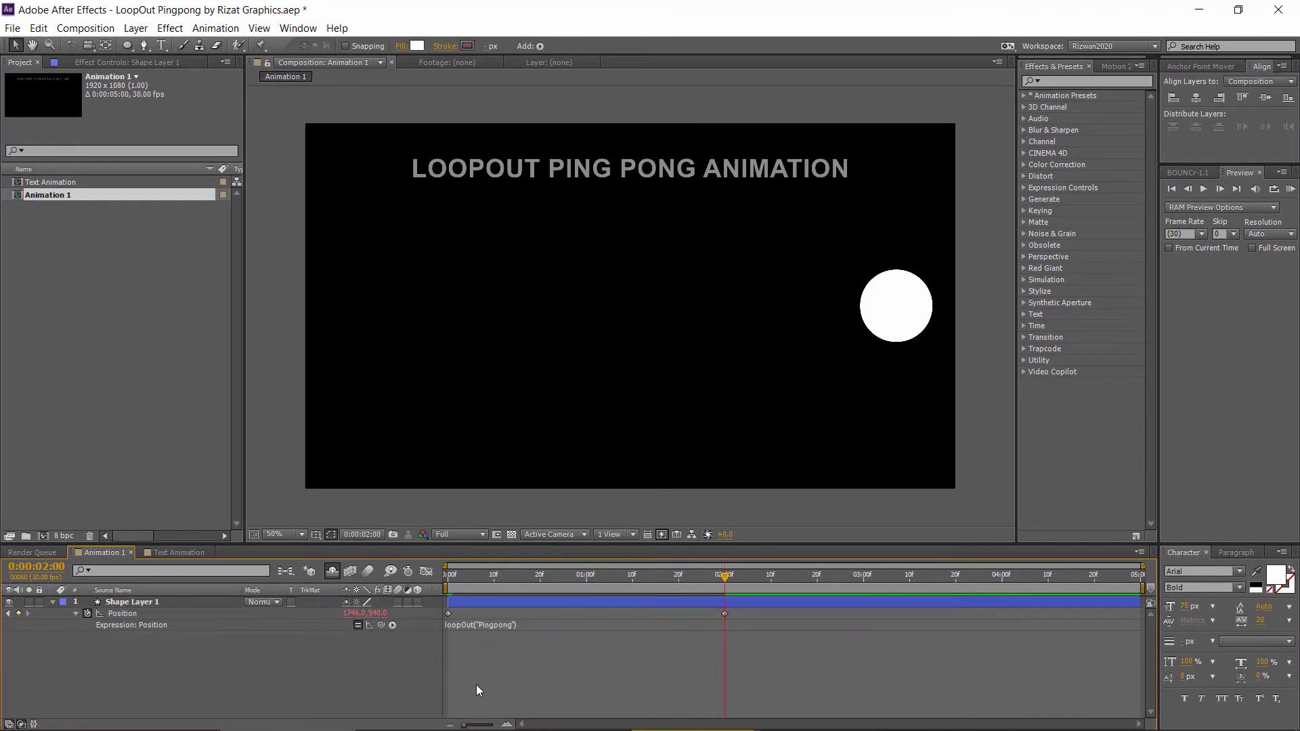
{"action": "left_click", "coordinate": [476, 685]}
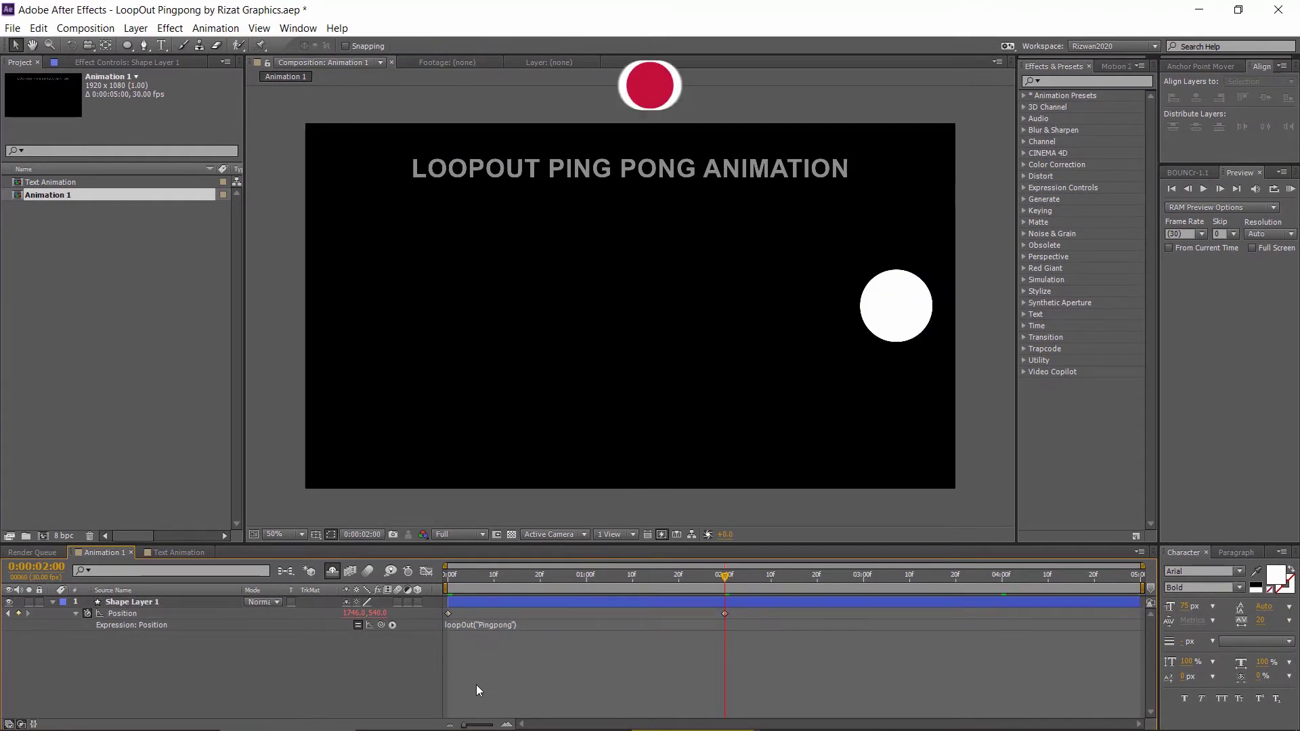
Preview the animation, move the second Position keyframe to about 1 s, and preview again
{"action": "left_click", "coordinate": [1292, 192]}
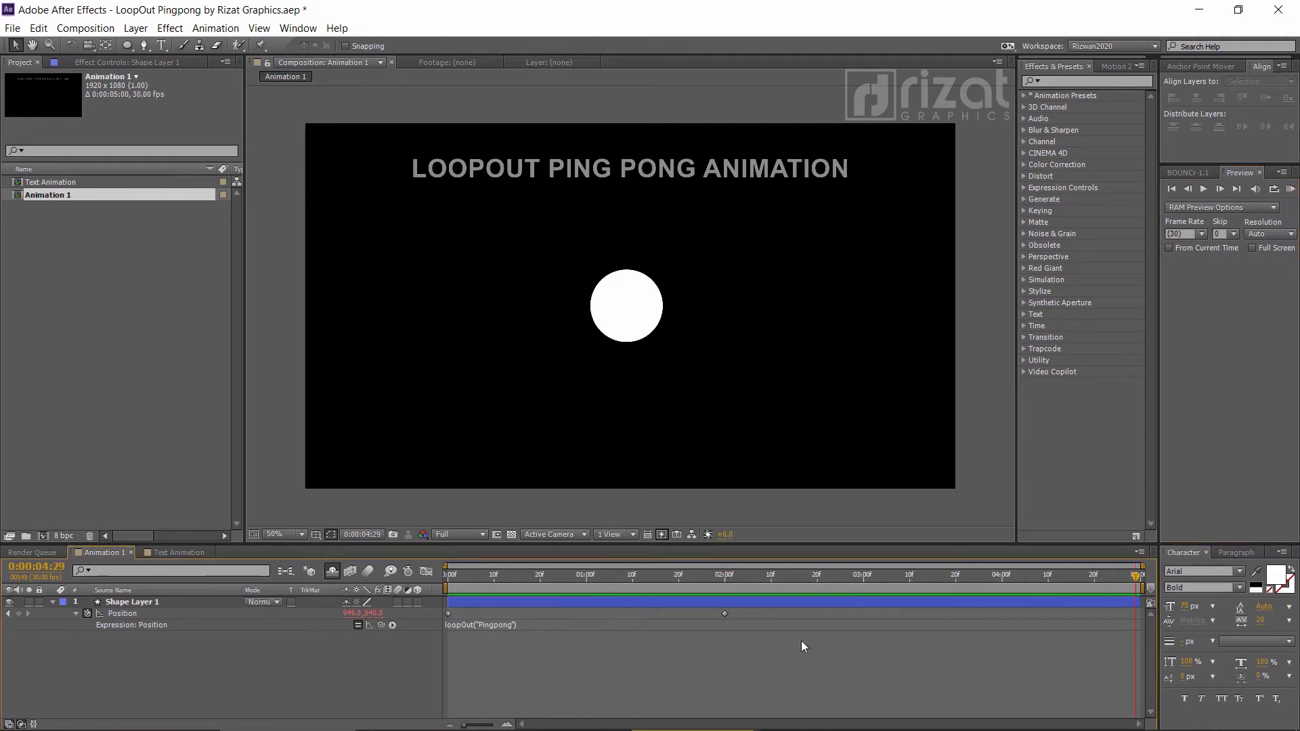
{"action": "left_click_drag", "start_coordinate": [726, 613], "coordinate": [619, 613]}
{"action": "left_click", "coordinate": [768, 649]}
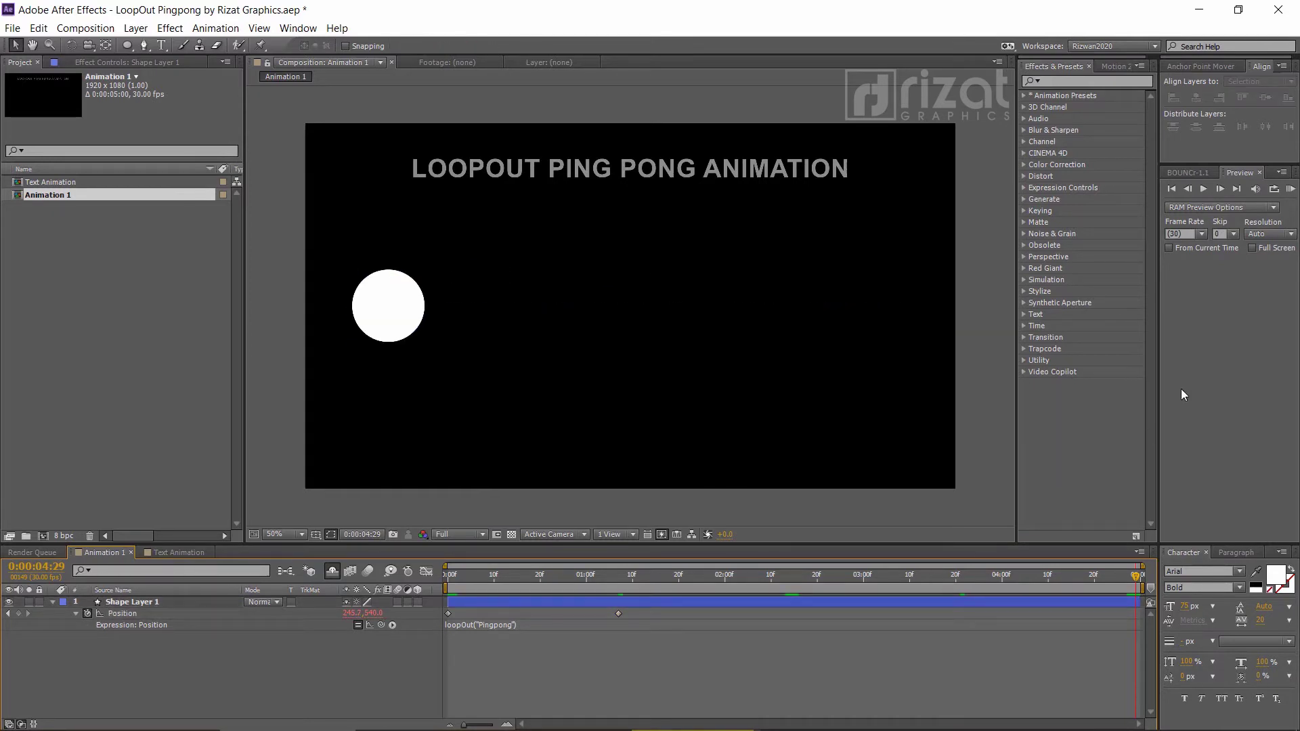
{"action": "left_click", "coordinate": [1290, 190]}
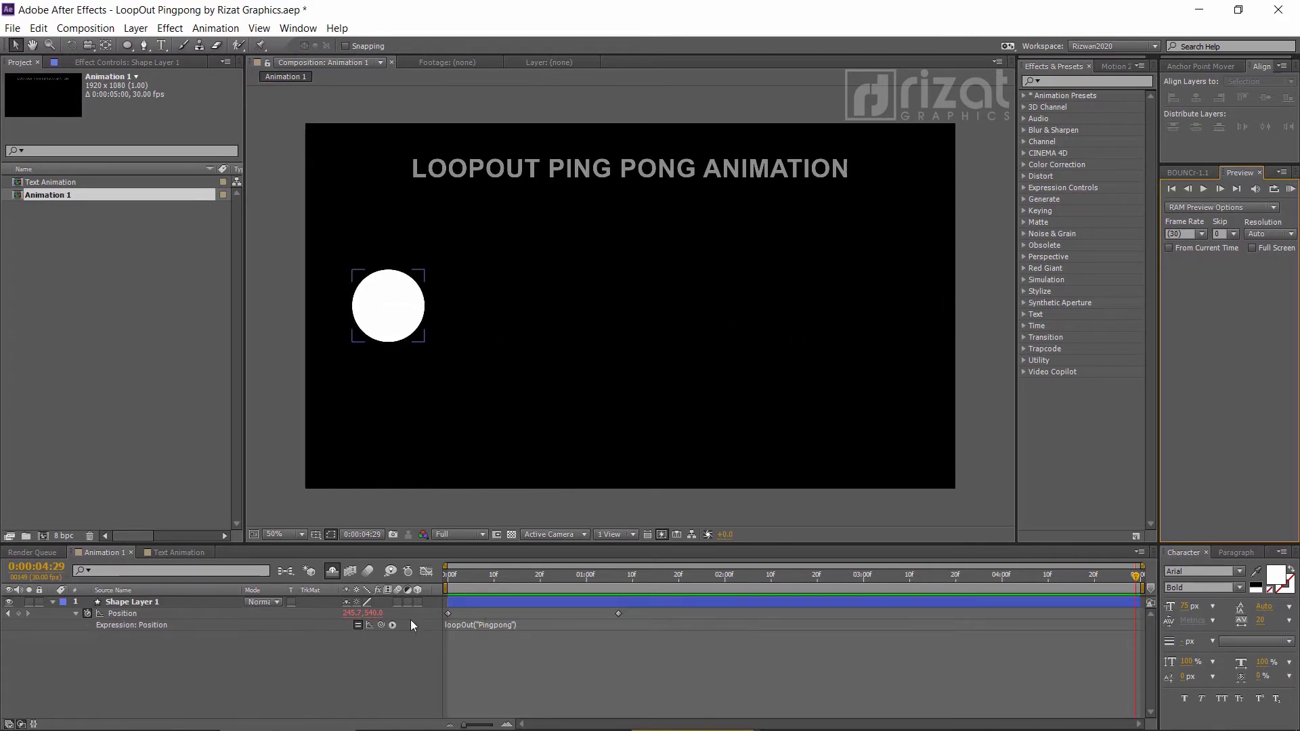
Scrub the playhead to about 1 second and preview the circle's bounce
{"action": "left_click", "coordinate": [397, 603]}
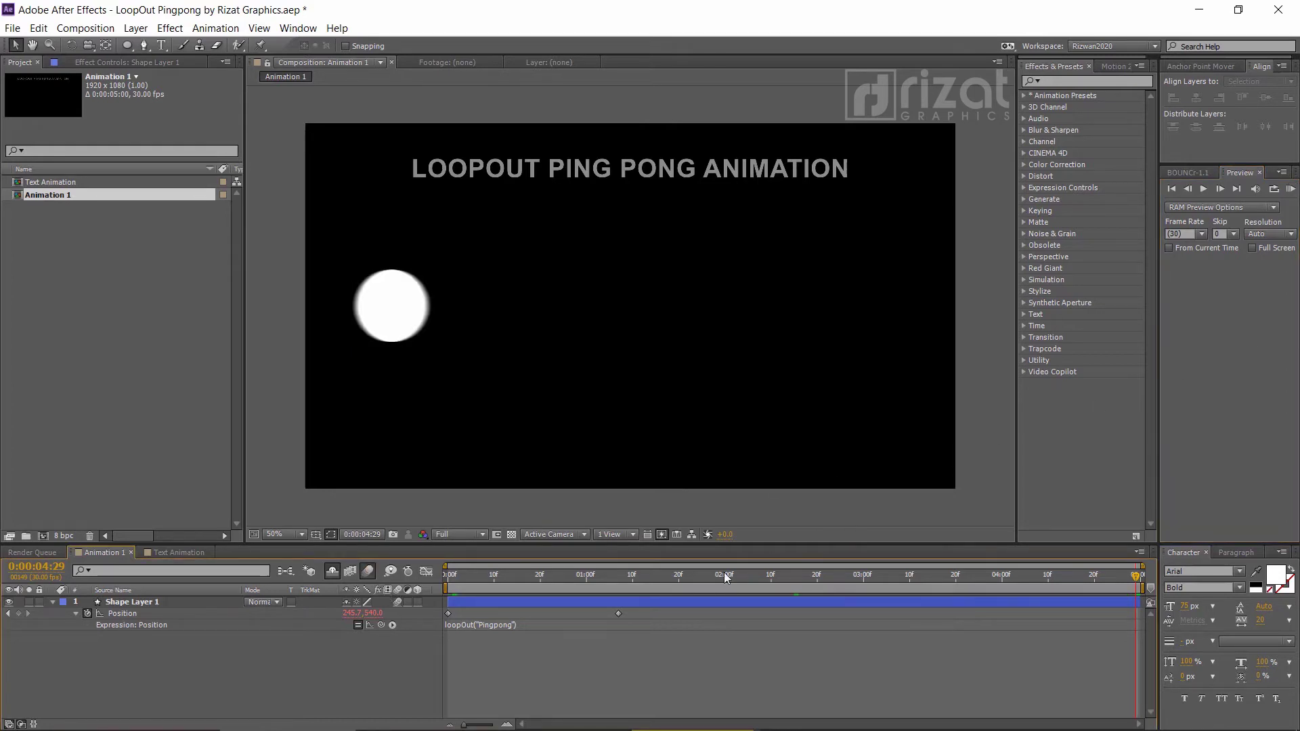
{"action": "left_click_drag", "start_coordinate": [623, 590], "coordinate": [1143, 568]}
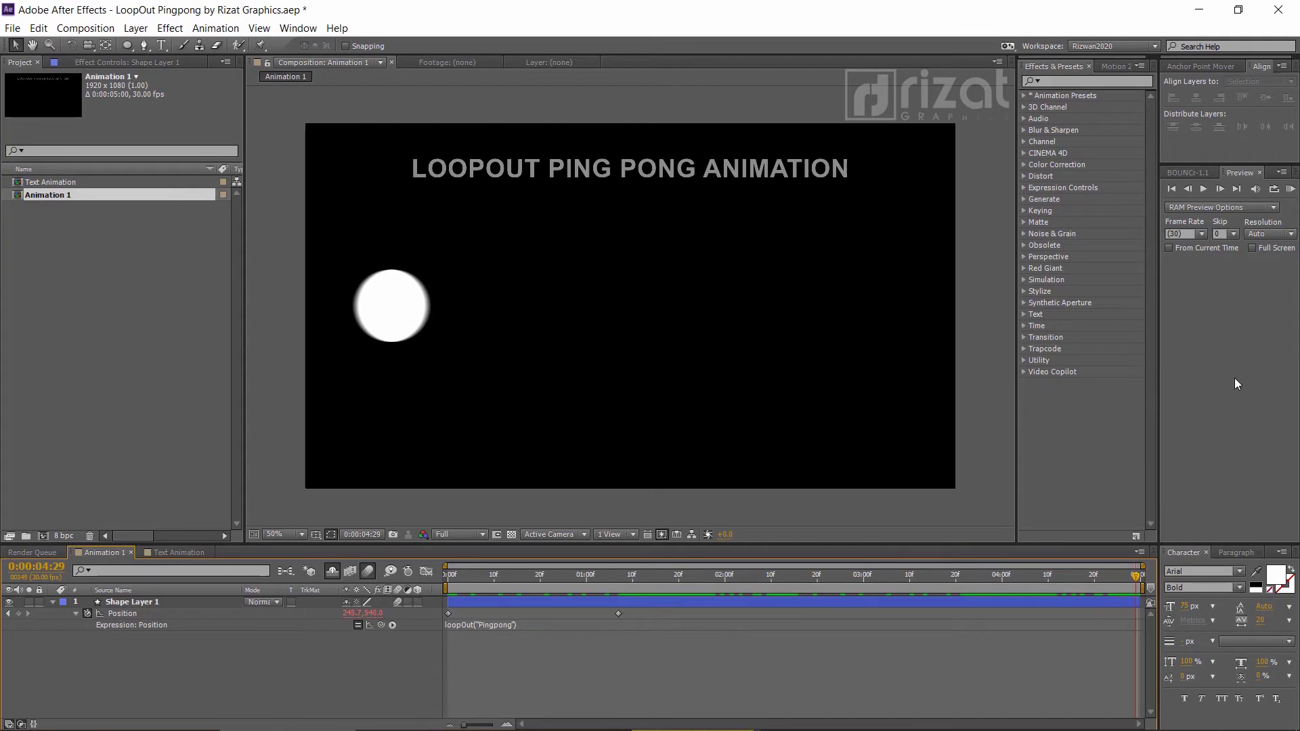
{"action": "left_click", "coordinate": [1291, 193]}
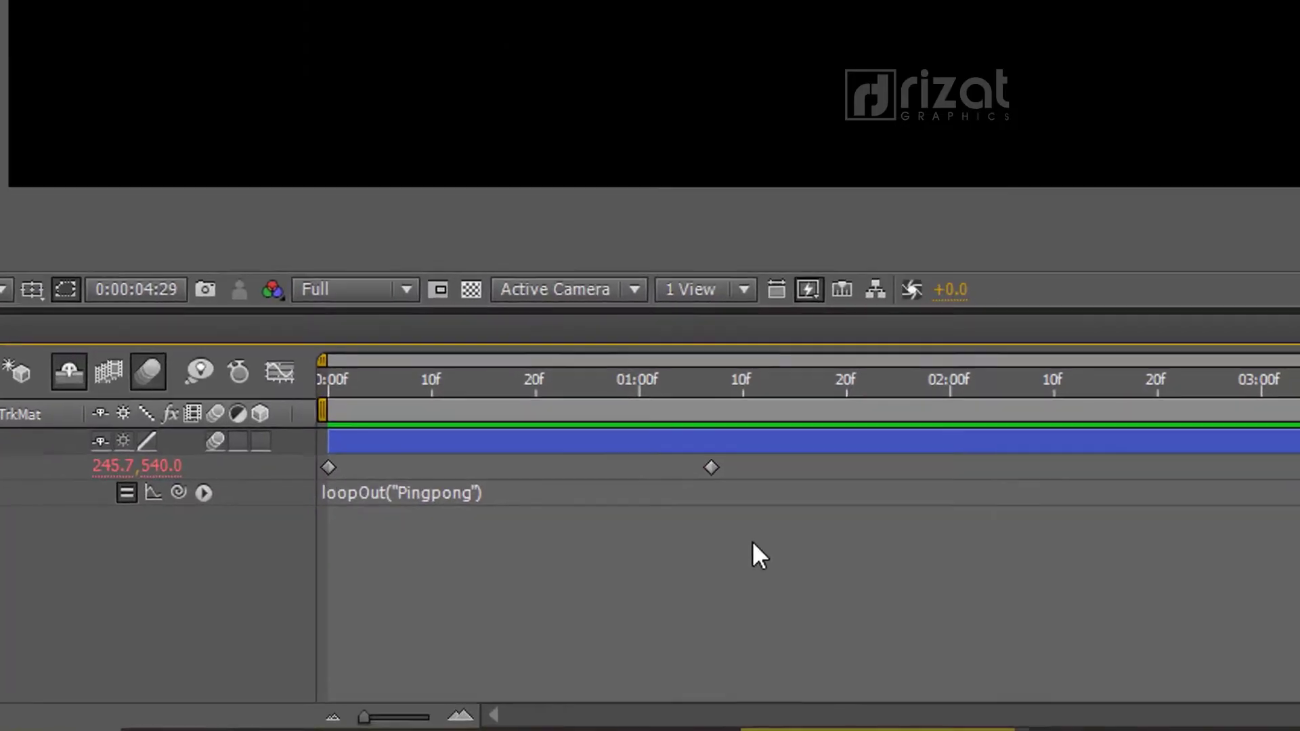
Apply Easy Ease to both of the circle's Position keyframes
{"action": "left_click_drag", "start_coordinate": [639, 650], "coordinate": [499, 612]}
{"action": "left_click_drag", "start_coordinate": [439, 448], "coordinate": [307, 441]}
{"action": "right_click", "coordinate": [311, 443]}
{"action": "mouse_move", "coordinate": [396, 425]}
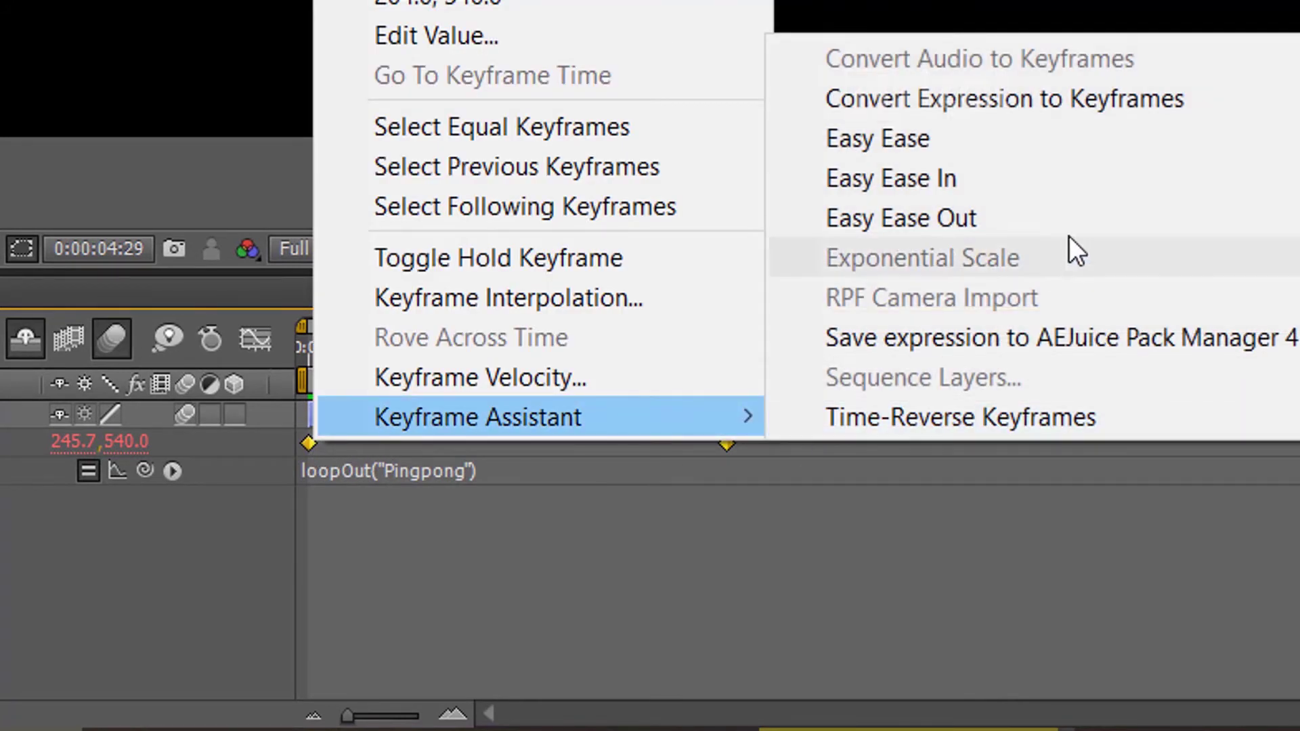
{"action": "left_click", "coordinate": [1052, 146]}
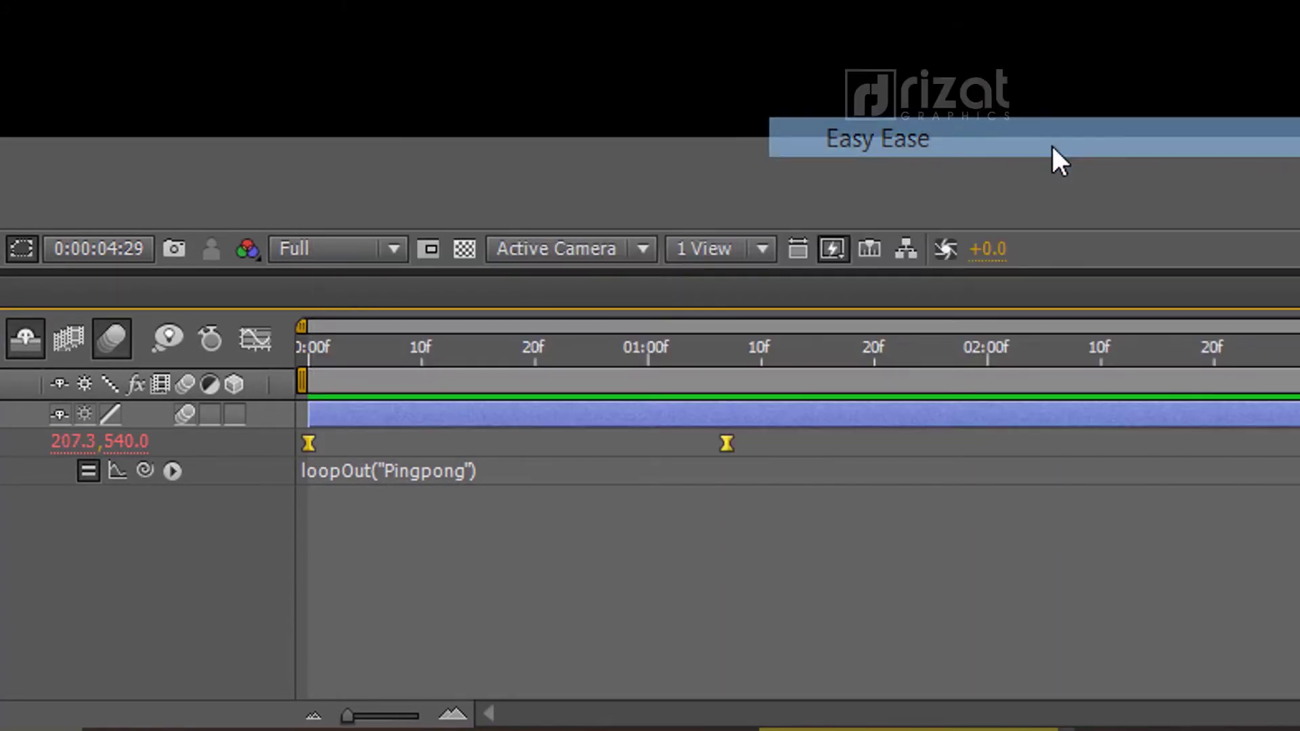
In the Graph Editor, lengthen the ease-out and ease-in influence handles on both Position keyframes
{"action": "left_click", "coordinate": [254, 339]}
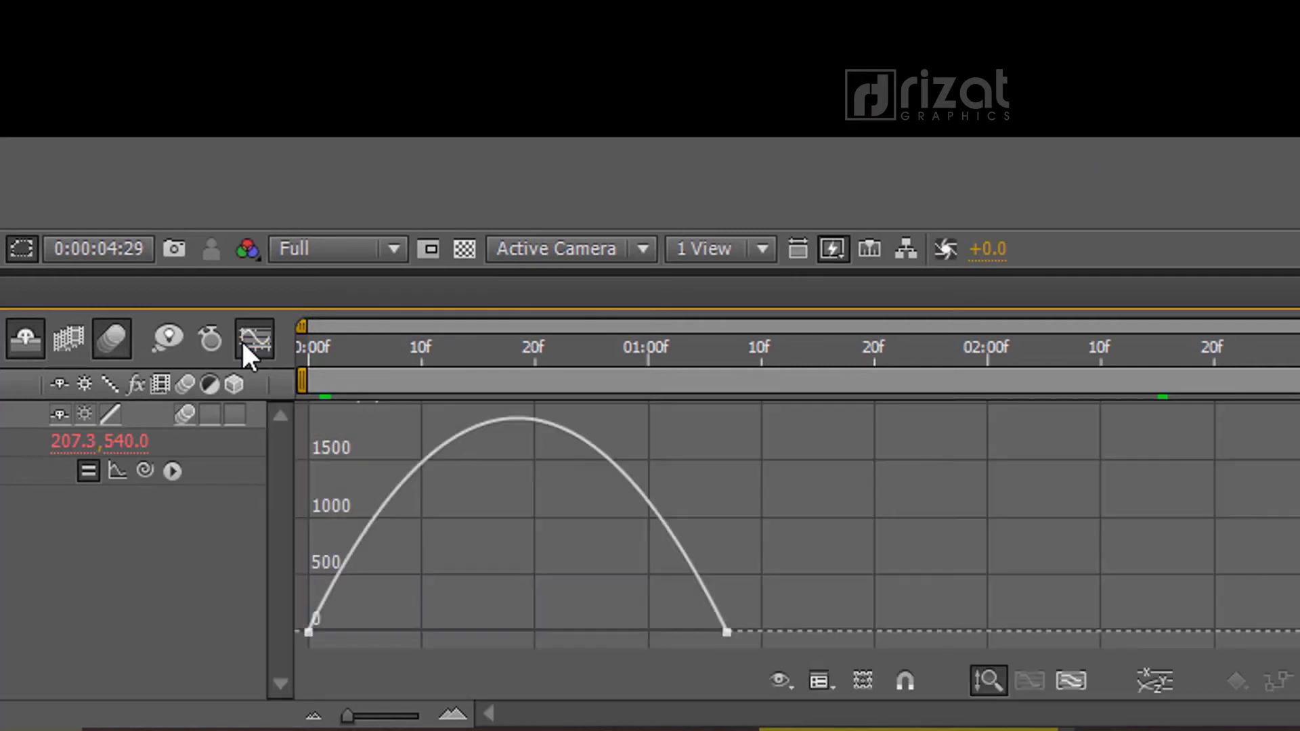
{"action": "left_click_drag", "start_coordinate": [830, 562], "coordinate": [300, 578]}
{"action": "left_click_drag", "start_coordinate": [378, 631], "coordinate": [433, 631]}
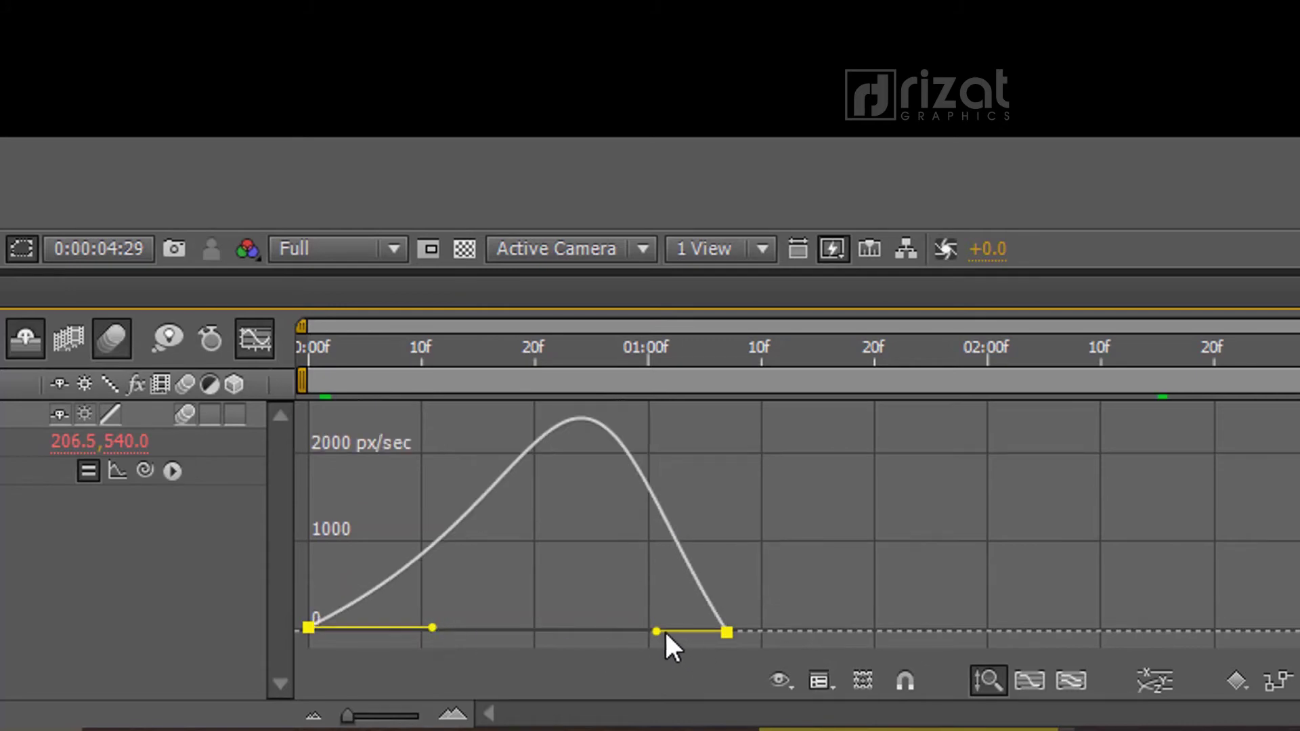
{"action": "left_click_drag", "start_coordinate": [665, 634], "coordinate": [602, 631]}
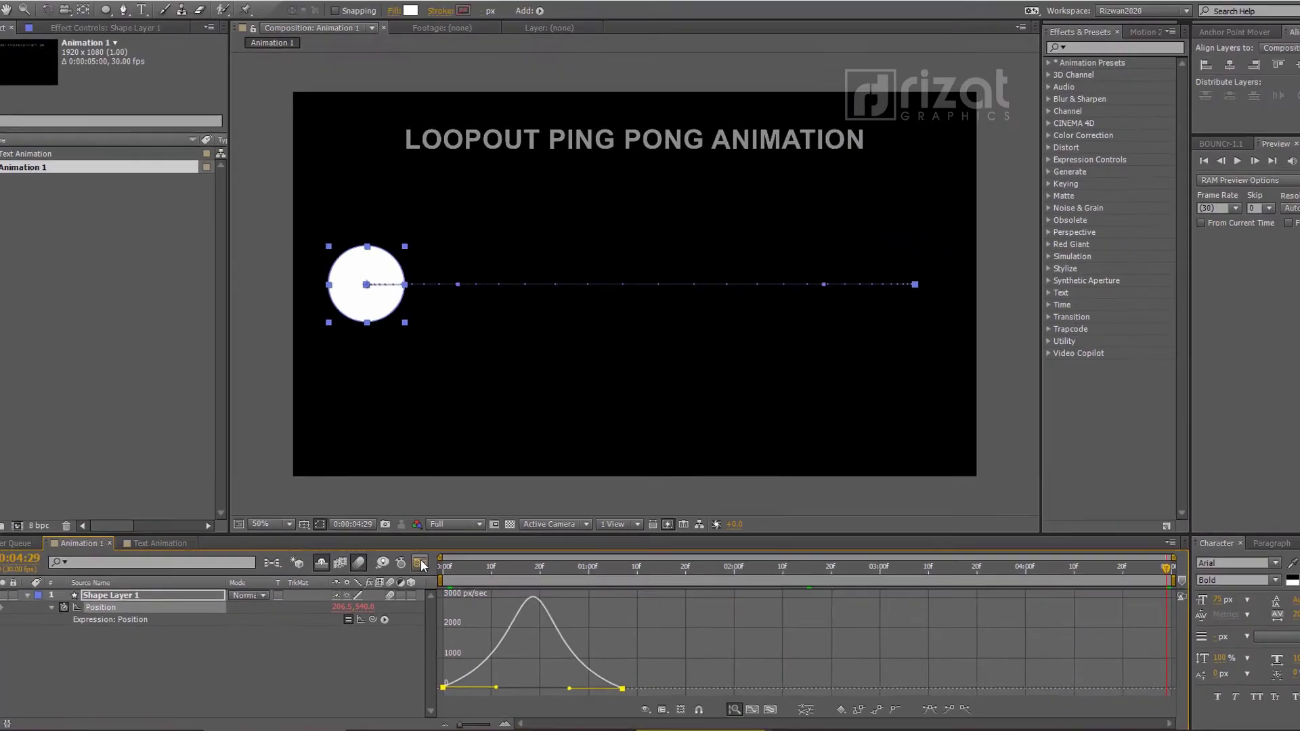
{"action": "left_click", "coordinate": [426, 571]}
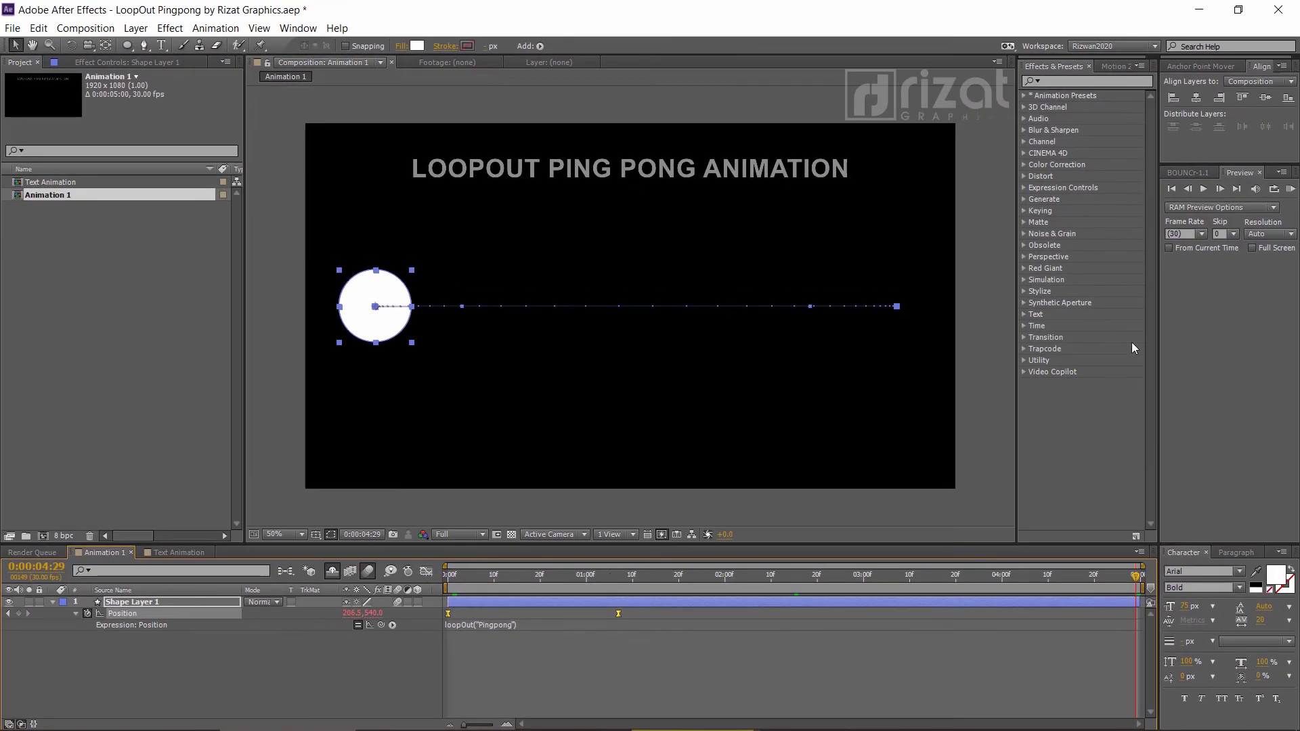
{"action": "left_click", "coordinate": [1292, 192]}
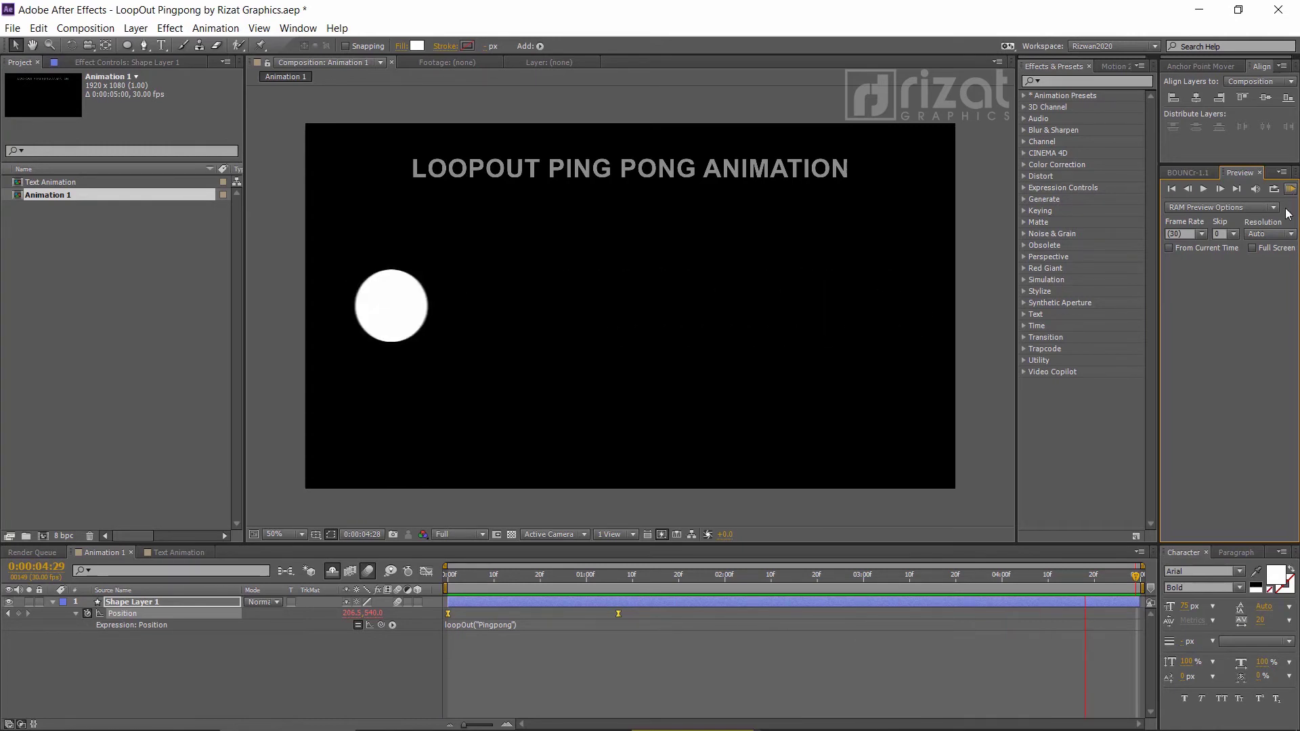
{"action": "key", "text": "space"}
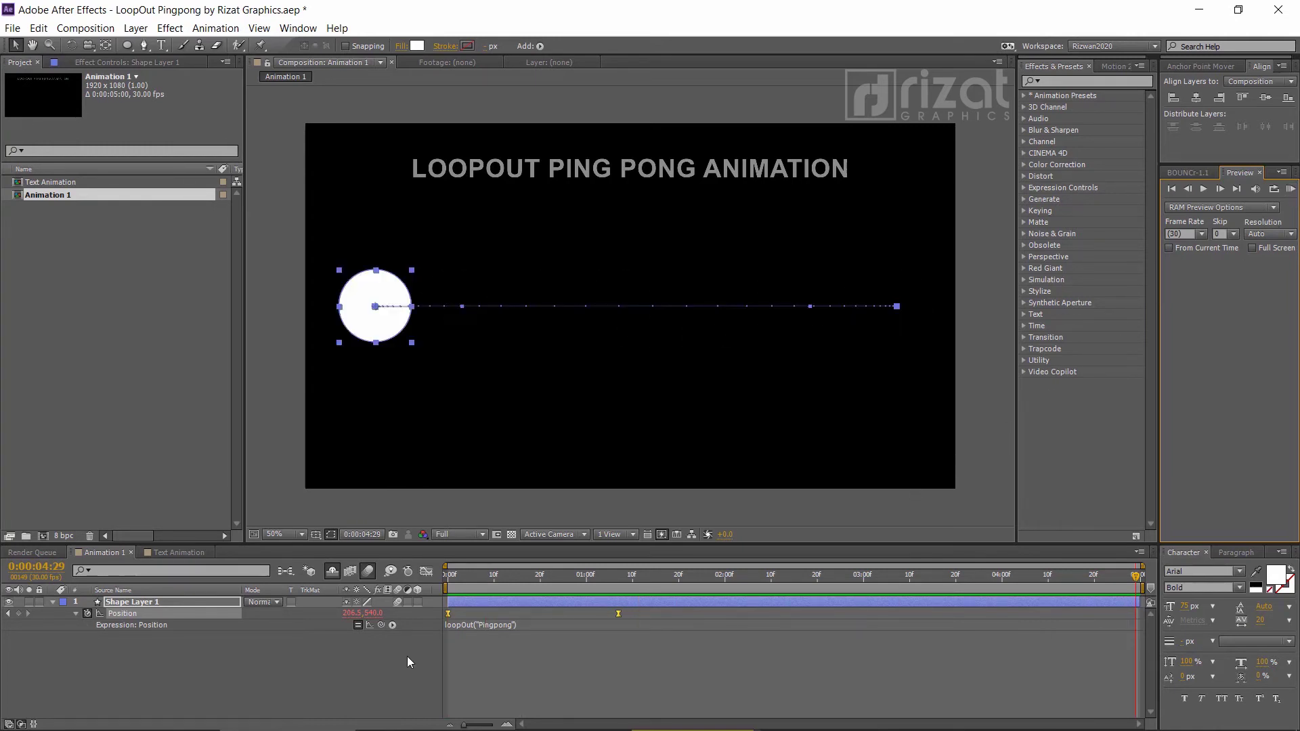
In Text Animation, keyframe POSITION LOOP moving from the left at 0 s to the right at 1 s
{"action": "left_click", "coordinate": [180, 552]}
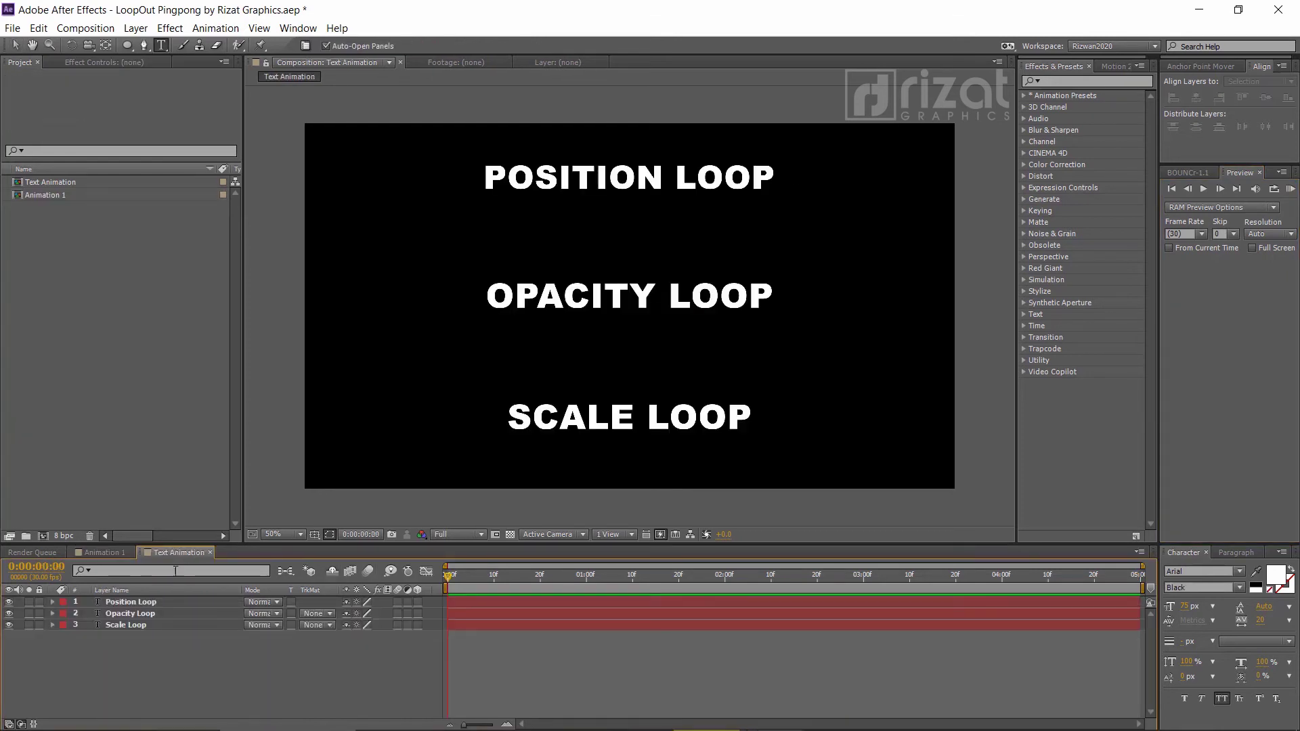
{"action": "left_click", "coordinate": [149, 606]}
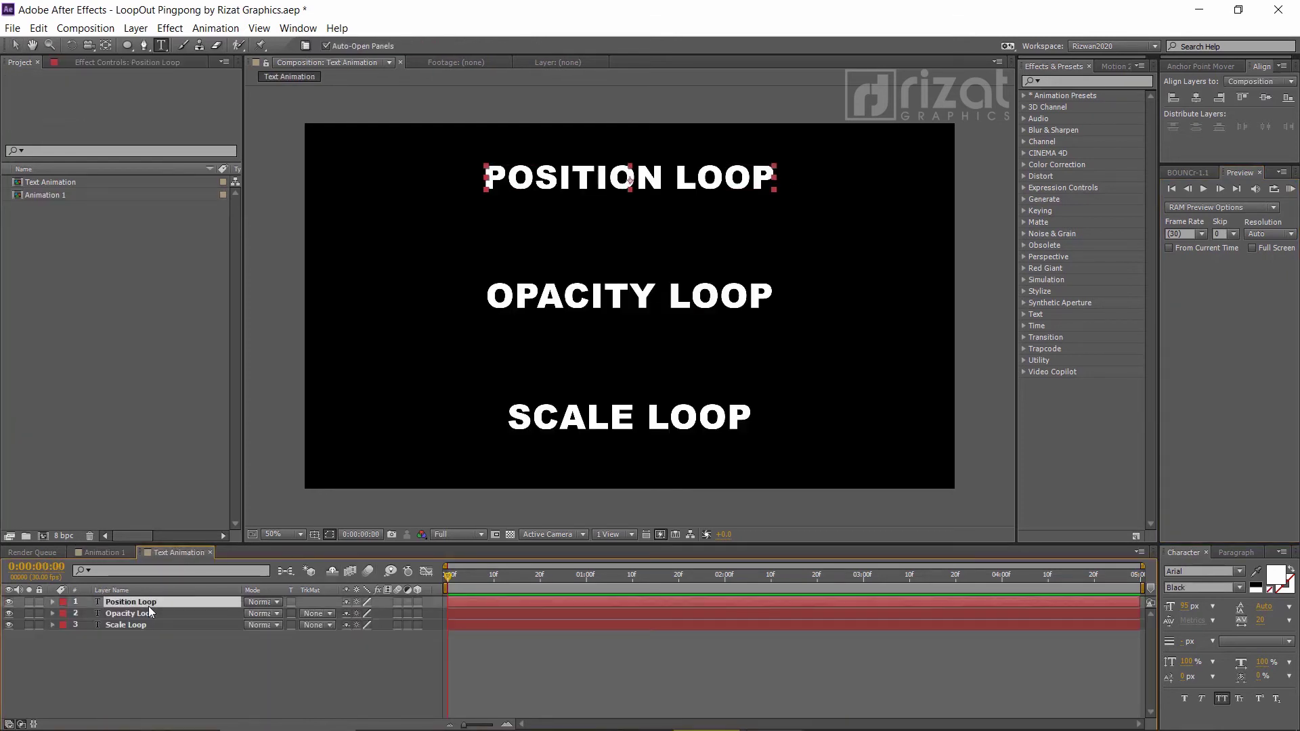
{"action": "key", "text": "p"}
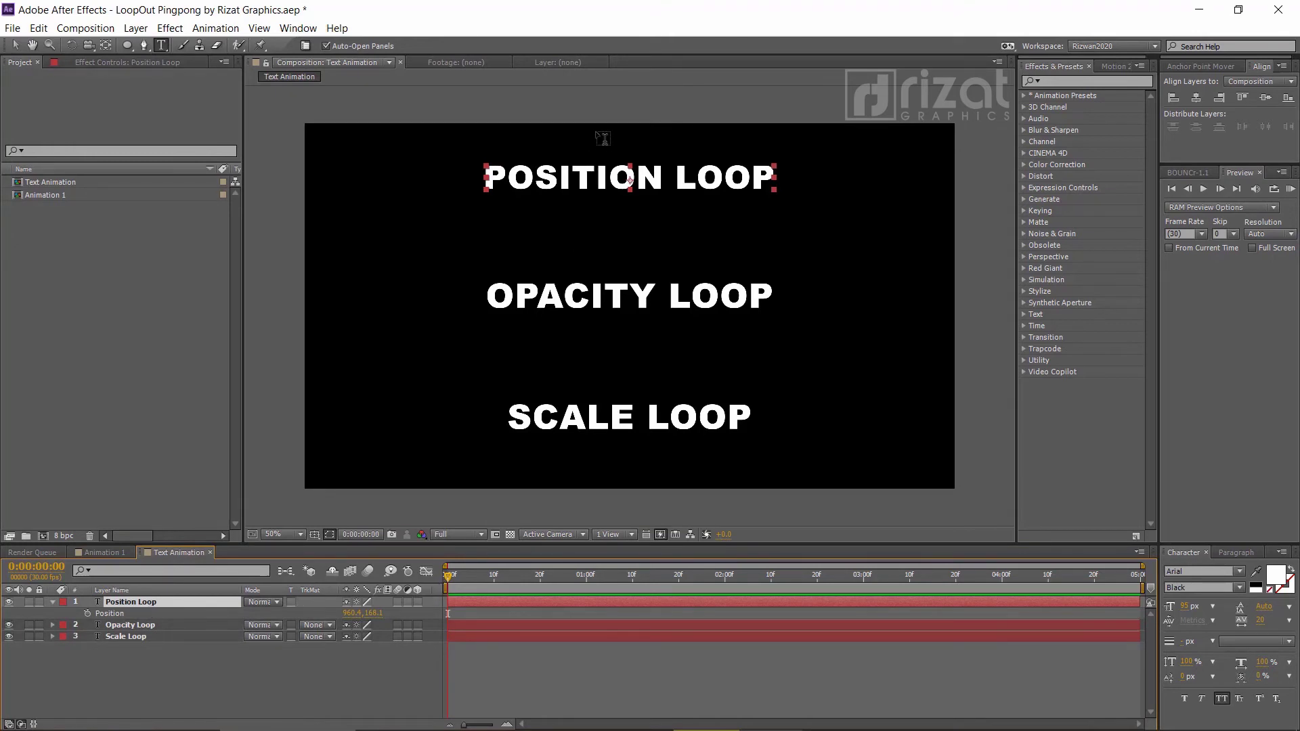
{"action": "left_click", "coordinate": [15, 47]}
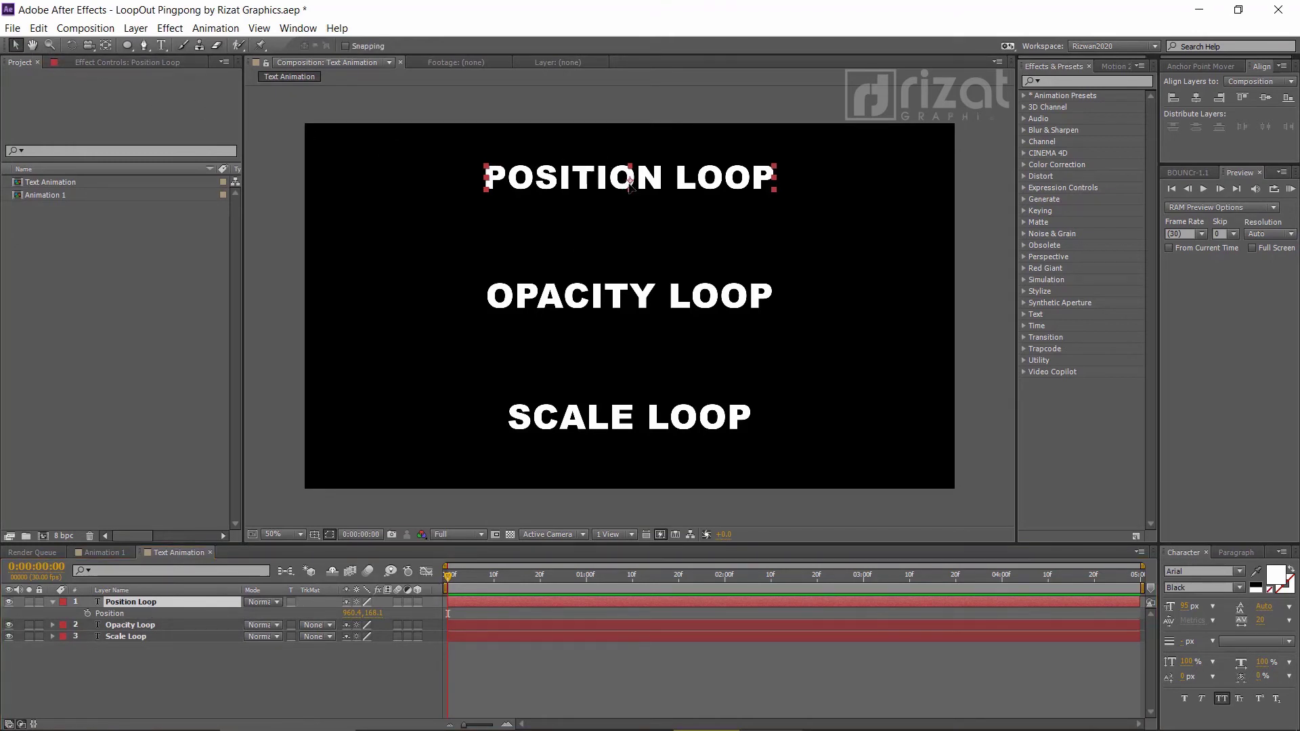
{"action": "left_click_drag", "start_coordinate": [628, 182], "coordinate": [465, 182]}
{"action": "left_click", "coordinate": [84, 612]}
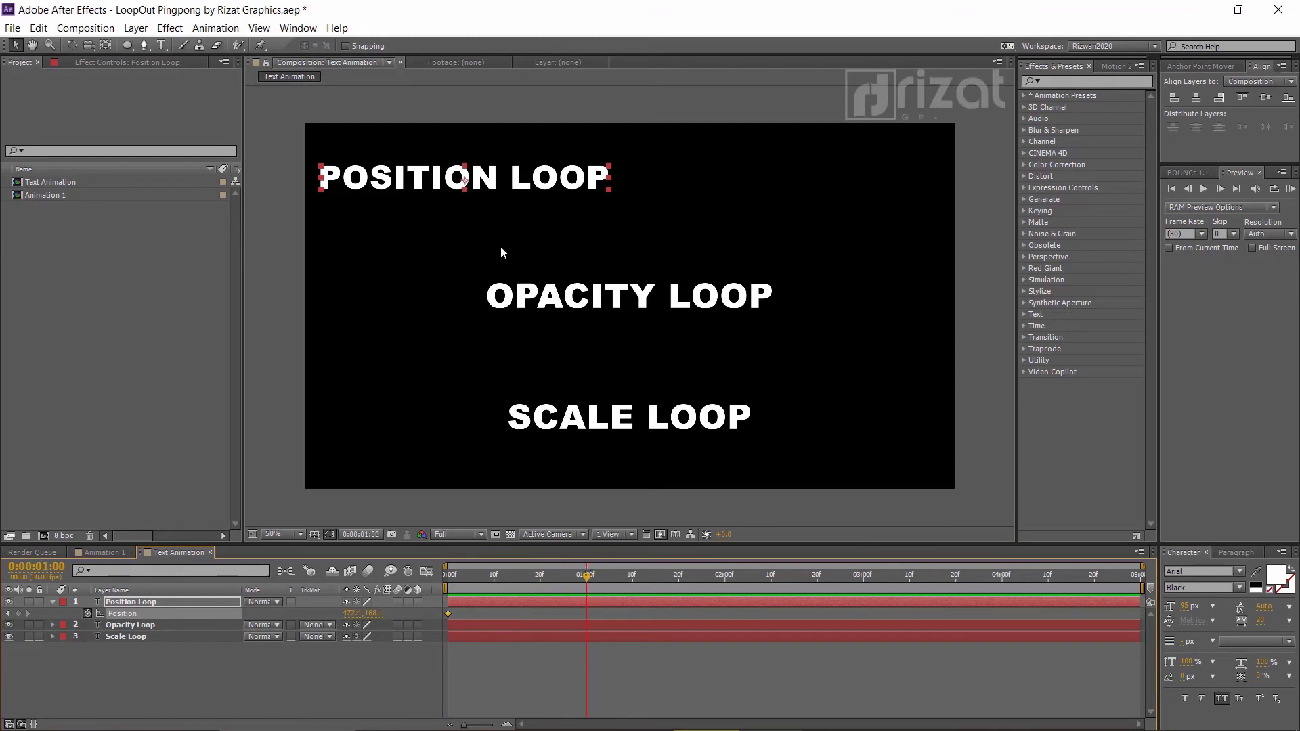
{"action": "left_click_drag", "start_coordinate": [434, 186], "coordinate": [774, 154]}
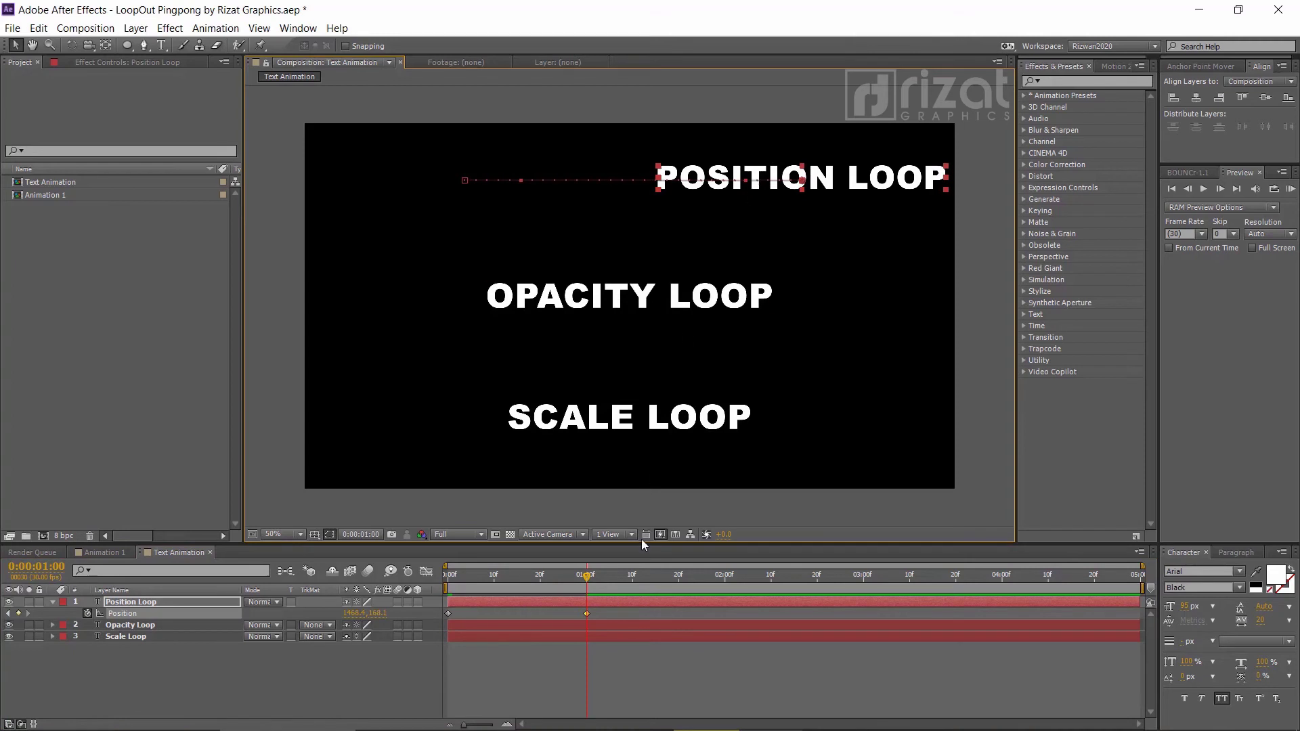
Paste loopOut("Pingpong") as the expression on the Position Loop layer's Position
{"action": "left_click", "coordinate": [87, 613], "text": "alt"}
{"action": "type", "text": "loopOut(\"Pingpong\")"}
{"action": "left_click", "coordinate": [493, 657]}
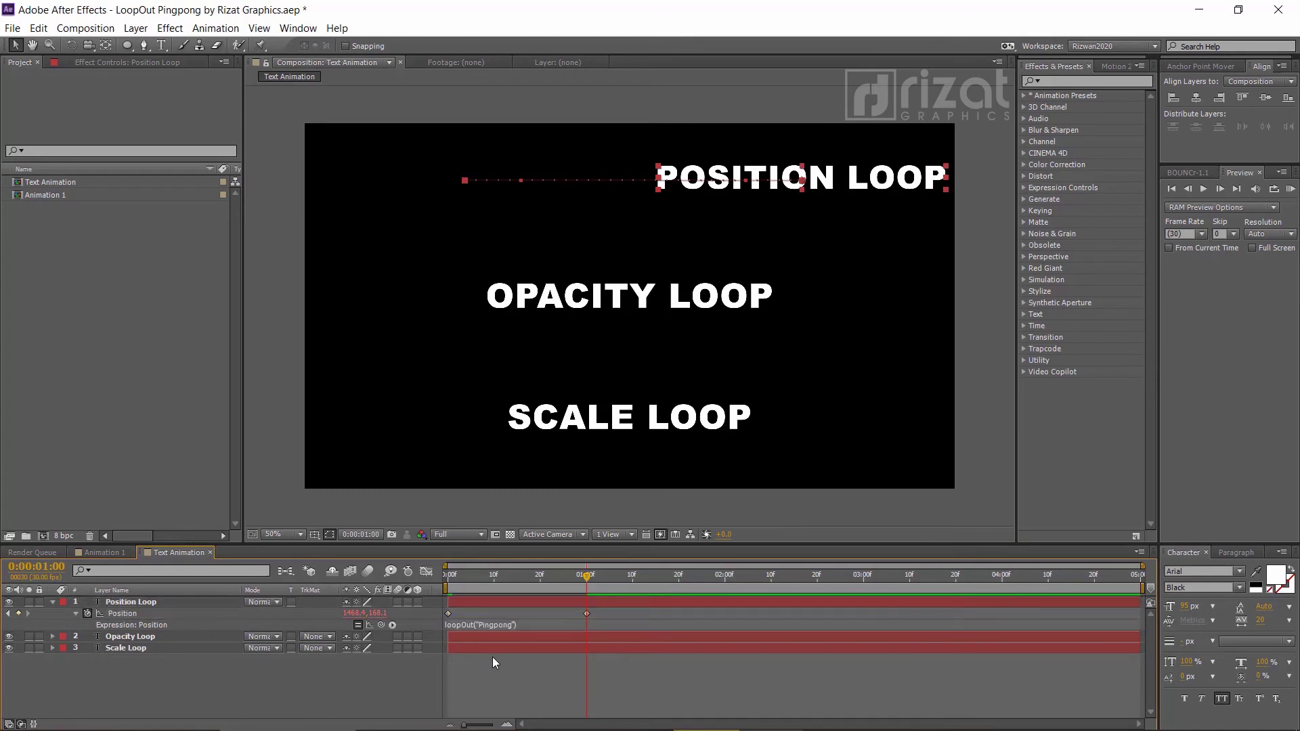
Preview the looping text, then drag its second Position keyframe slightly later
{"action": "left_click", "coordinate": [1290, 189]}
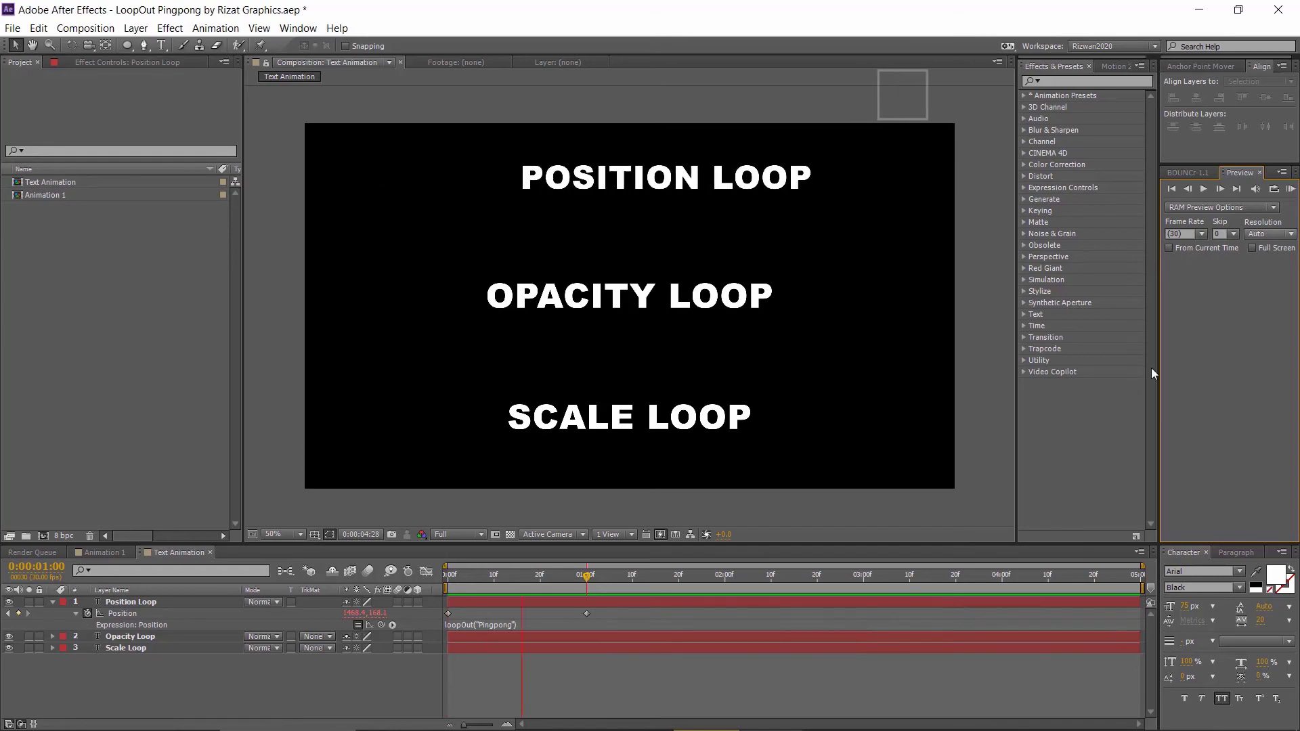
{"action": "left_click", "coordinate": [779, 611]}
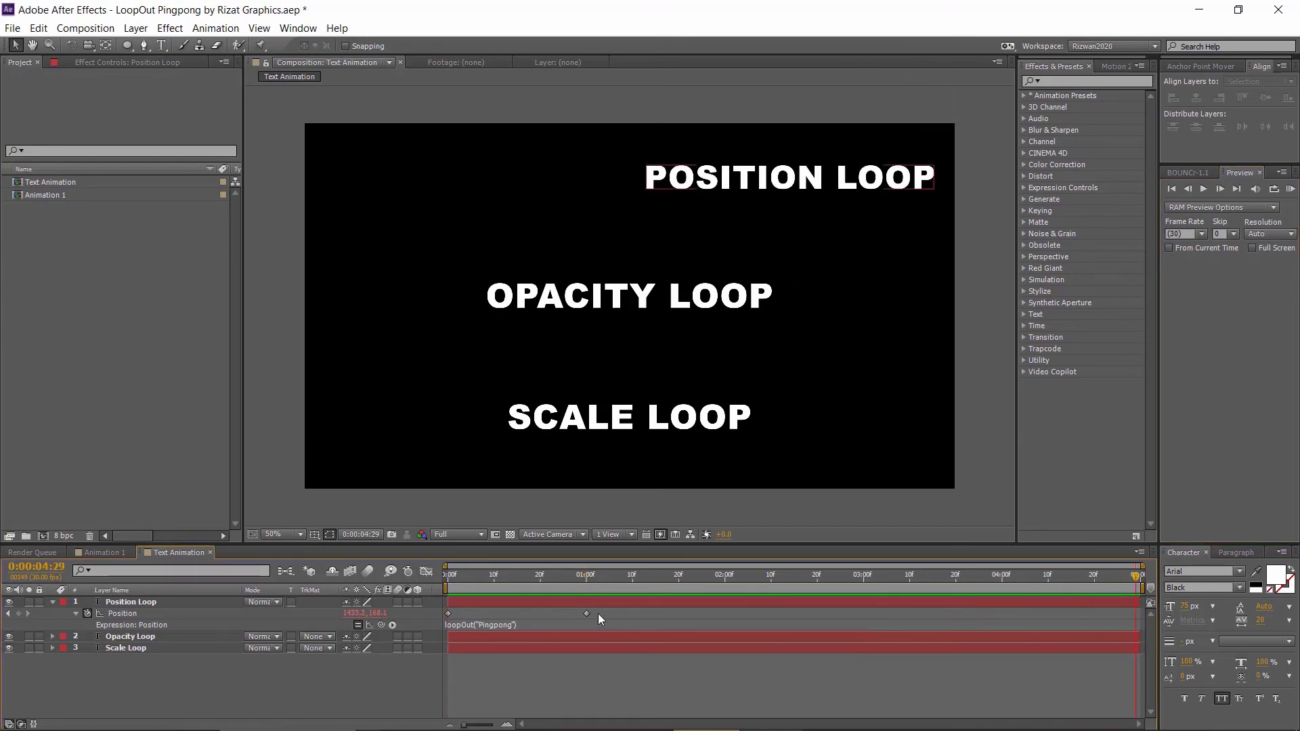
{"action": "left_click_drag", "start_coordinate": [587, 614], "coordinate": [617, 615]}
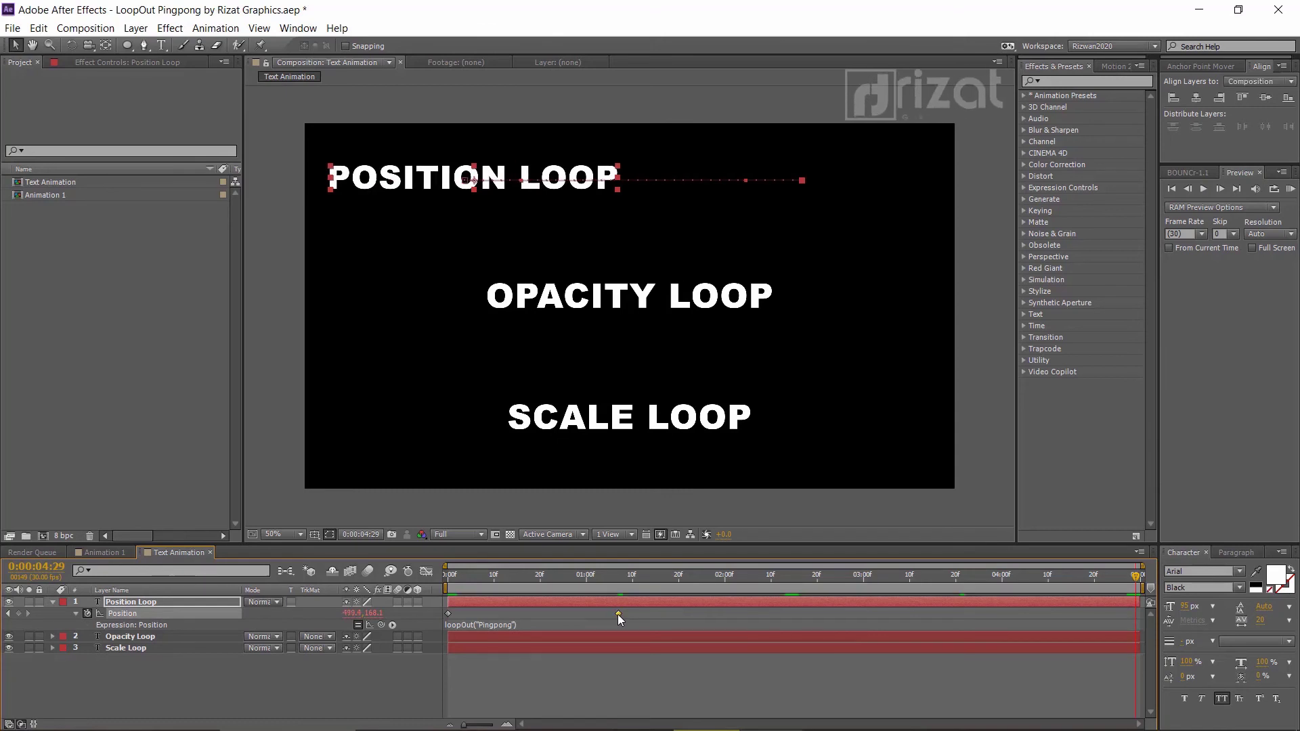
Keyframe Opacity Loop's Opacity from 100% at frame 0 to 55% at frame 20
{"action": "left_click", "coordinate": [462, 637]}
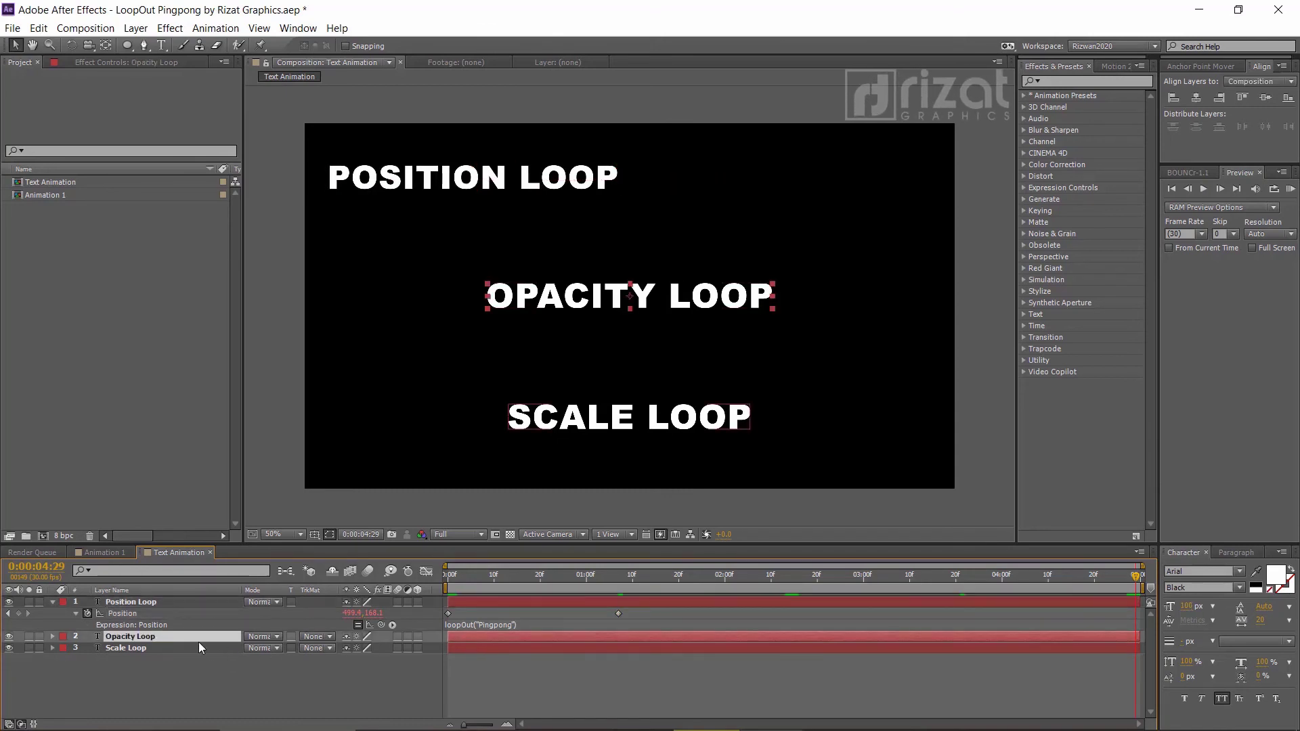
{"action": "key", "text": "t"}
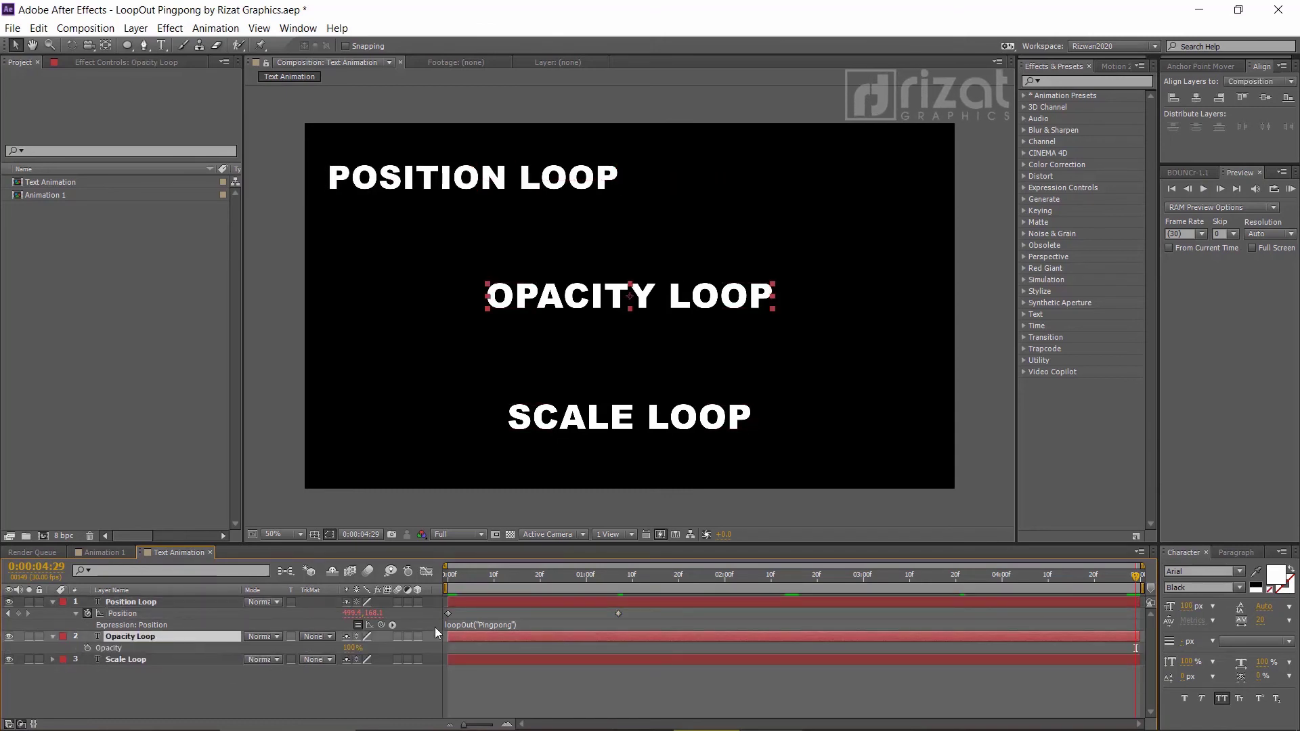
{"action": "key", "text": "Home"}
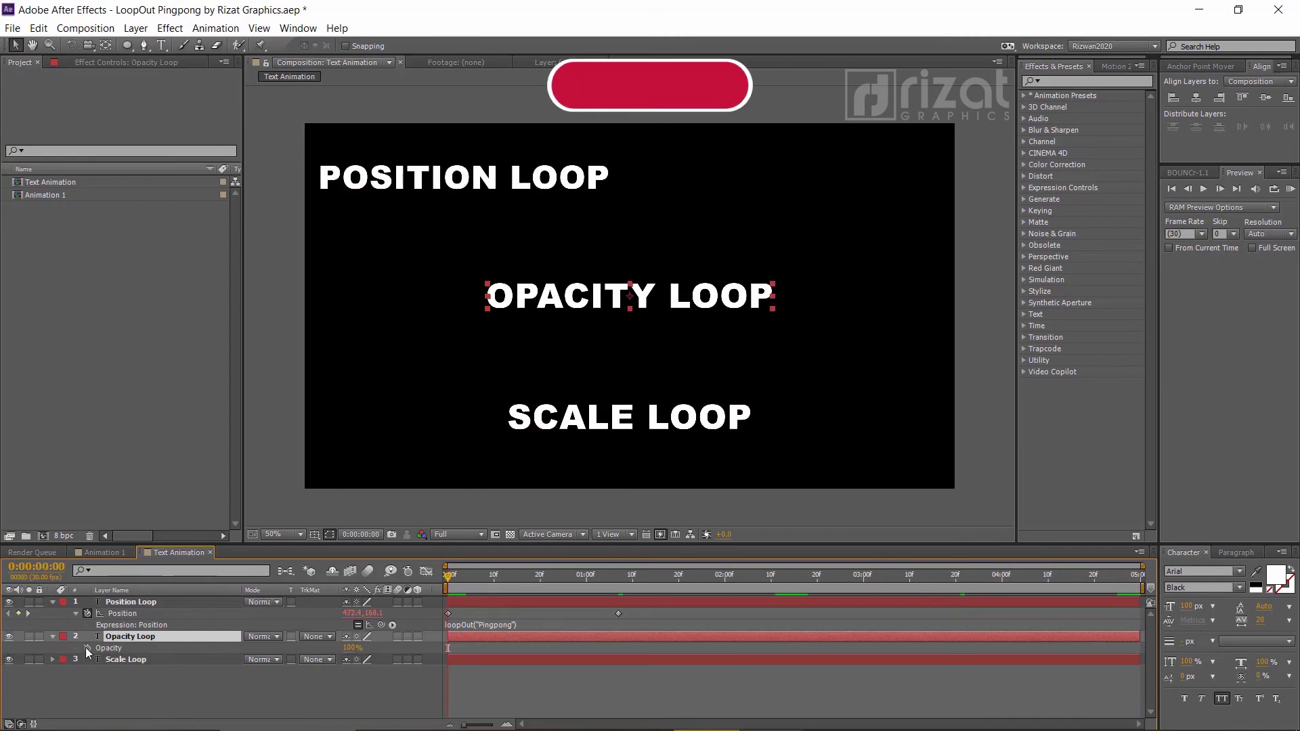
{"action": "left_click", "coordinate": [87, 648]}
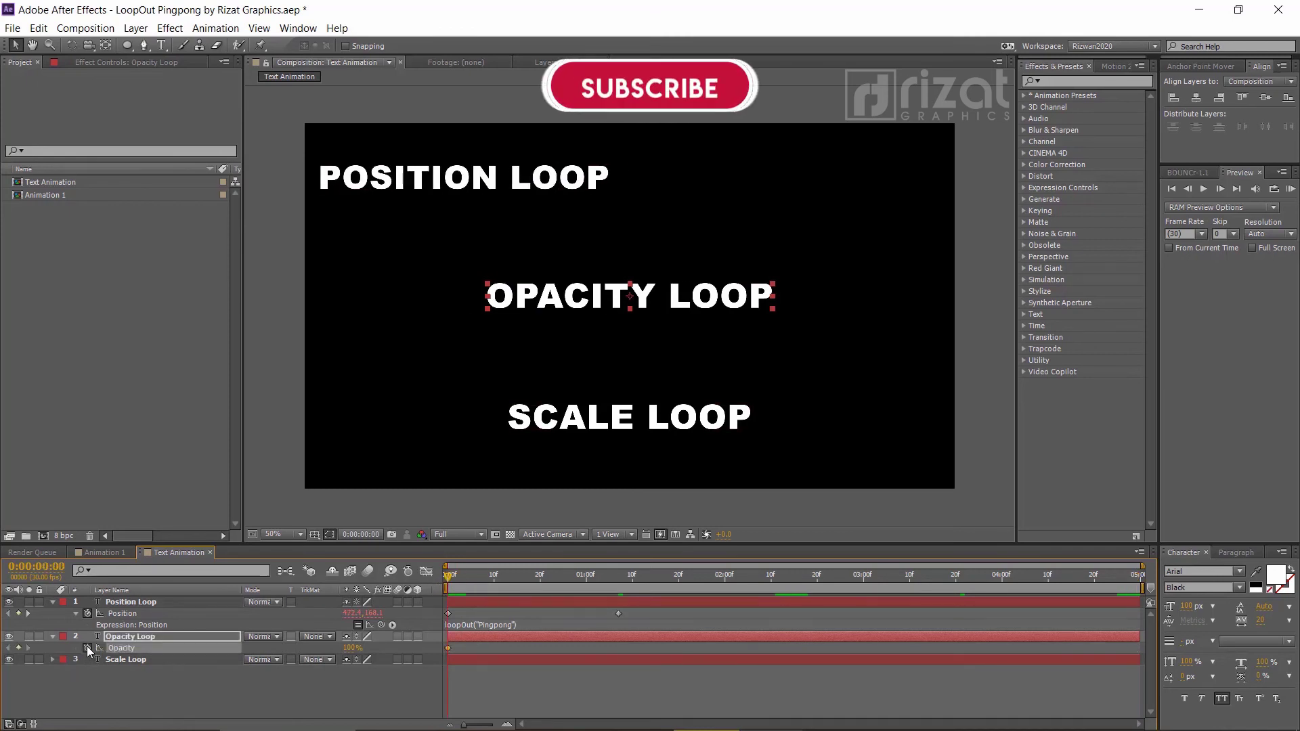
{"action": "left_click_drag", "start_coordinate": [448, 578], "coordinate": [540, 575]}
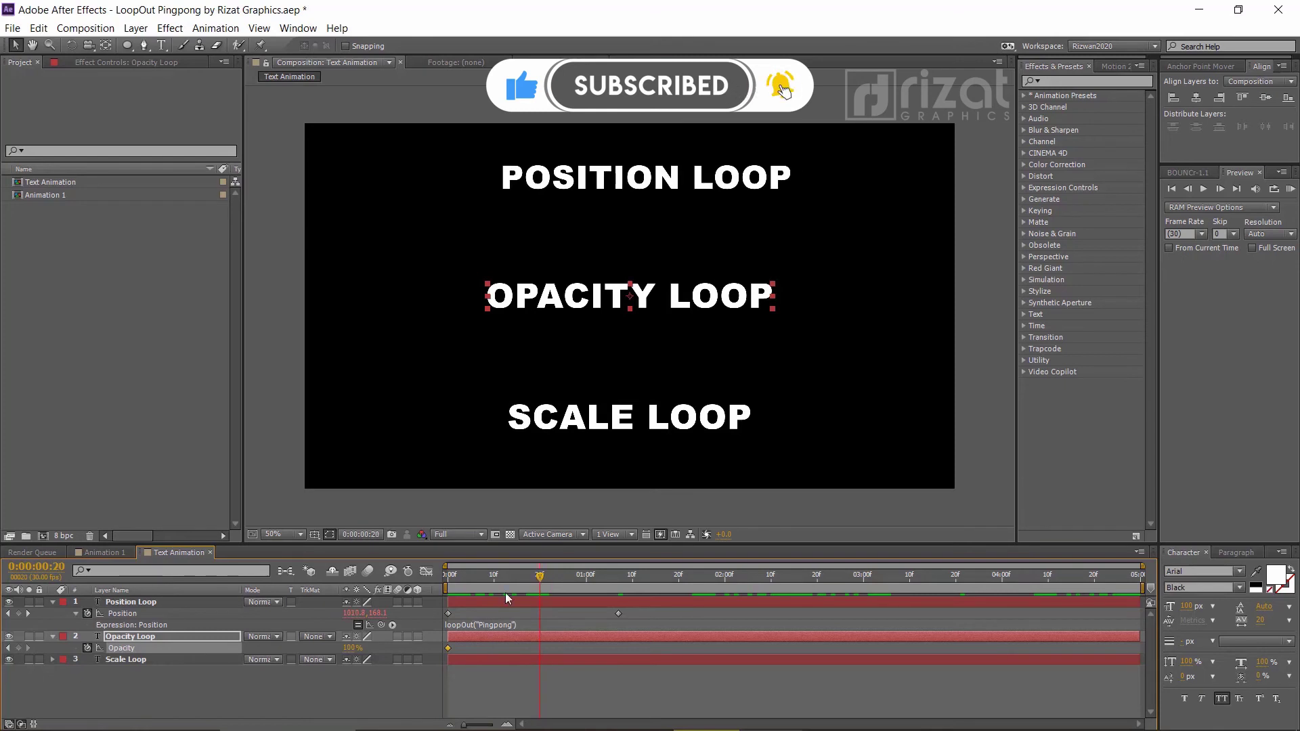
{"action": "type", "text": "5"}
{"action": "left_click", "coordinate": [352, 673]}
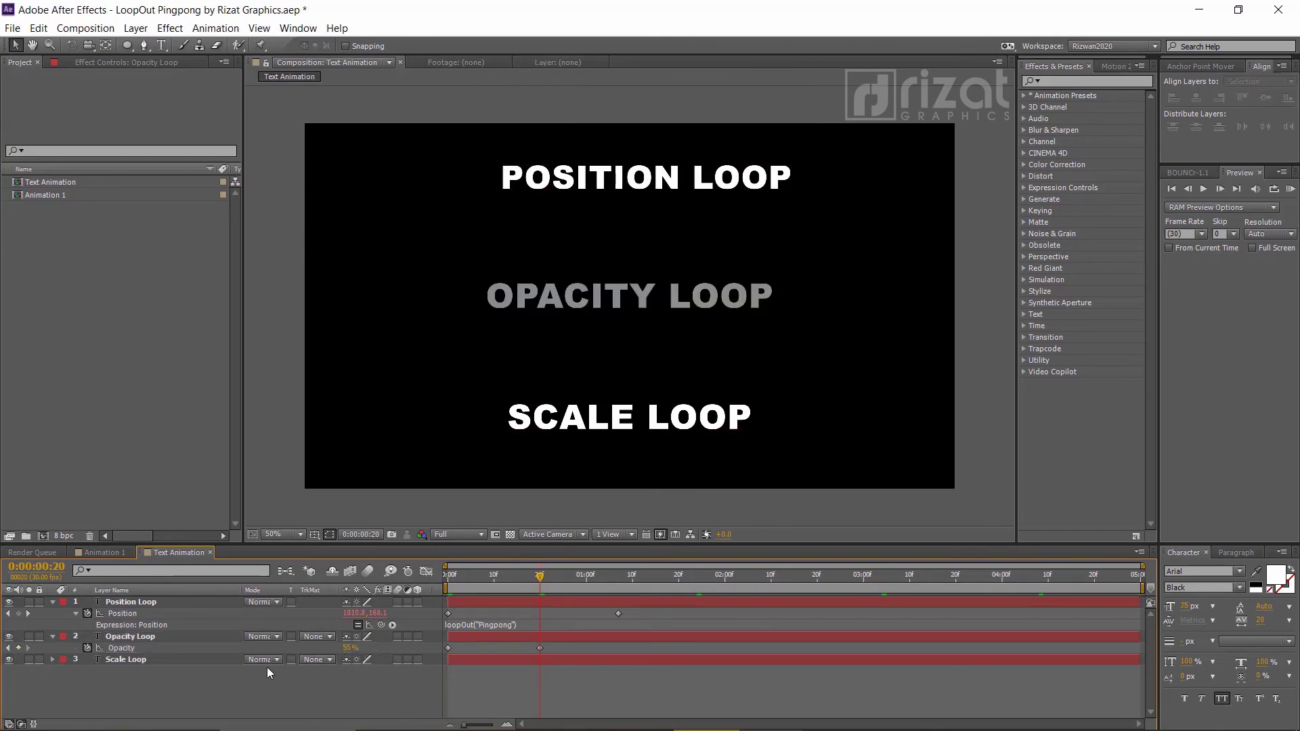
Keyframe Scale Loop's Scale from 100% at frame 0 to 130% at frame 20
{"action": "left_click", "coordinate": [223, 660]}
{"action": "key", "text": "s"}
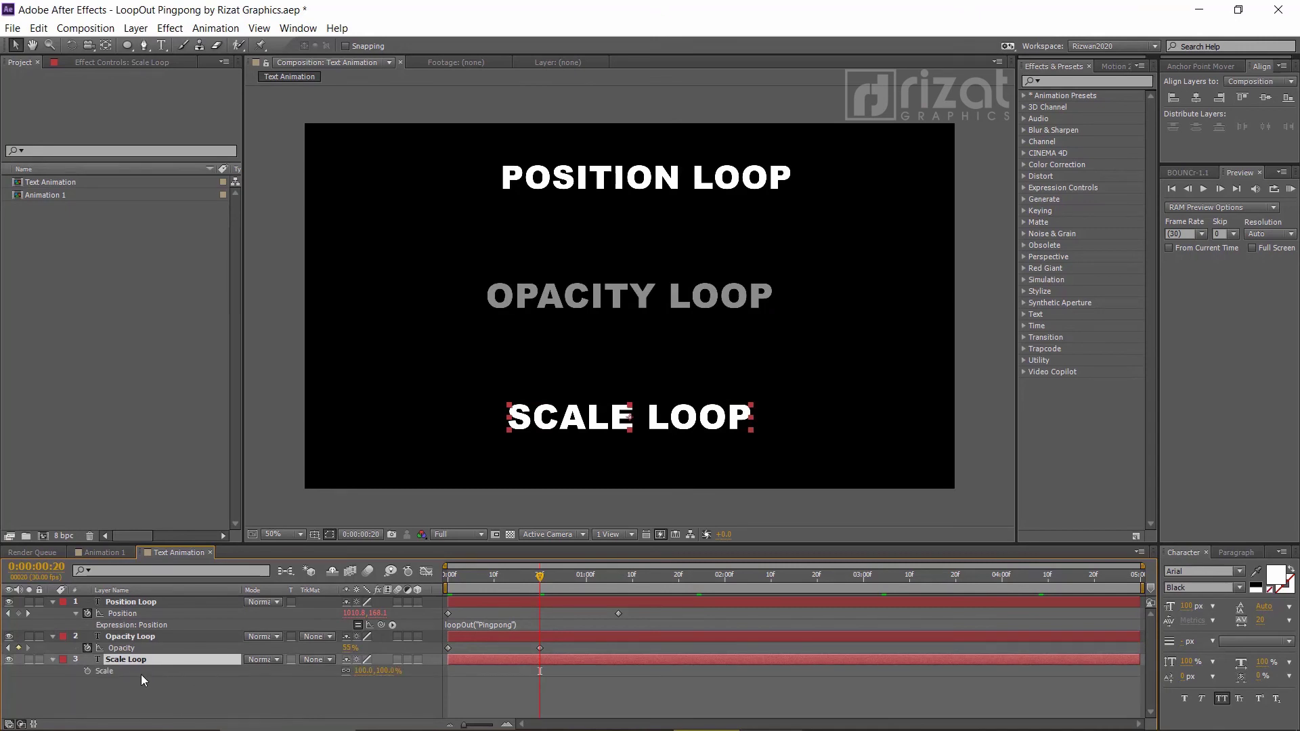
{"action": "key", "text": "Home"}
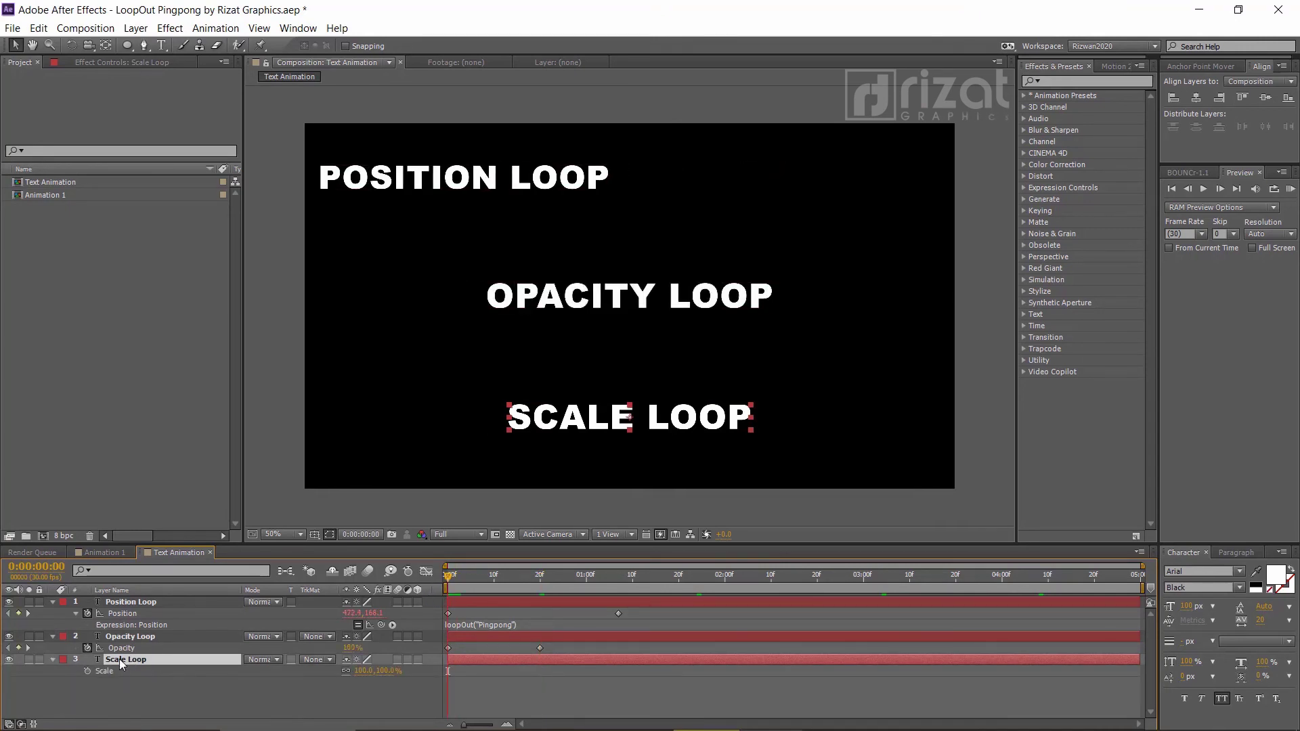
{"action": "left_click", "coordinate": [88, 670]}
{"action": "left_click_drag", "start_coordinate": [446, 579], "coordinate": [540, 584]}
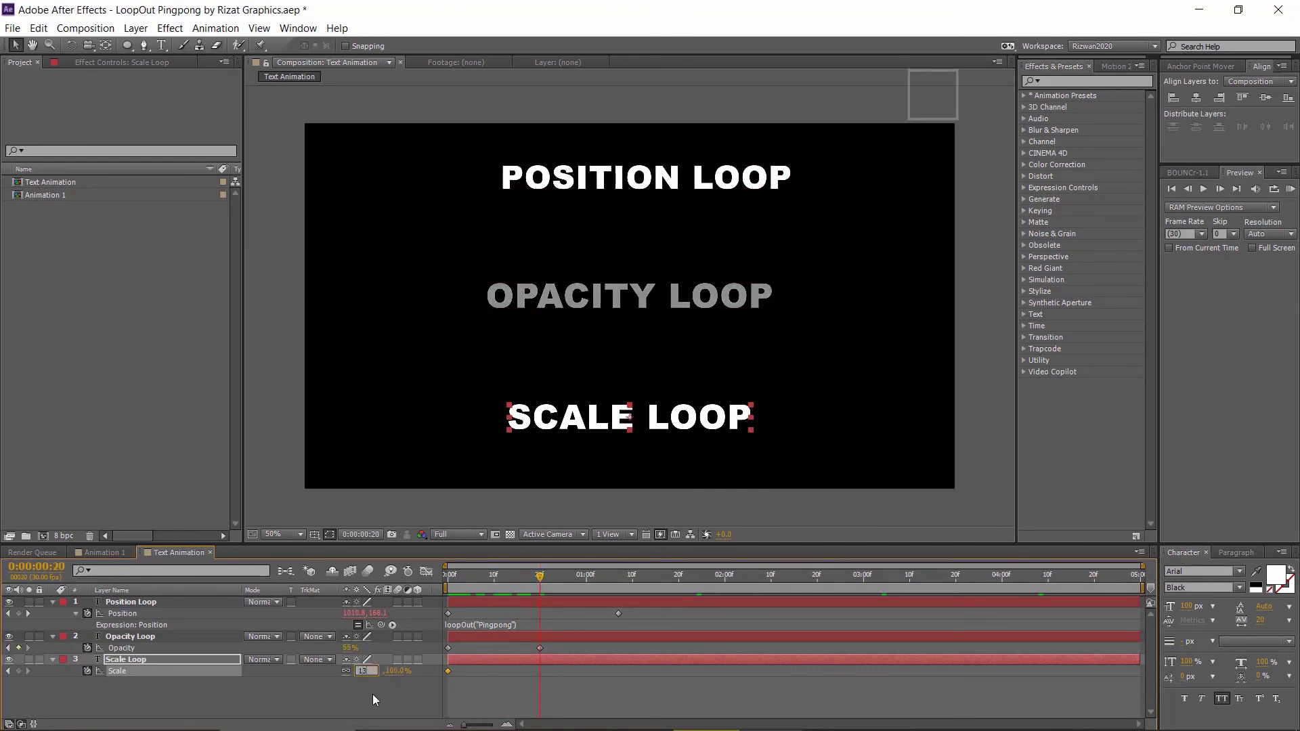
{"action": "key", "text": "Return"}
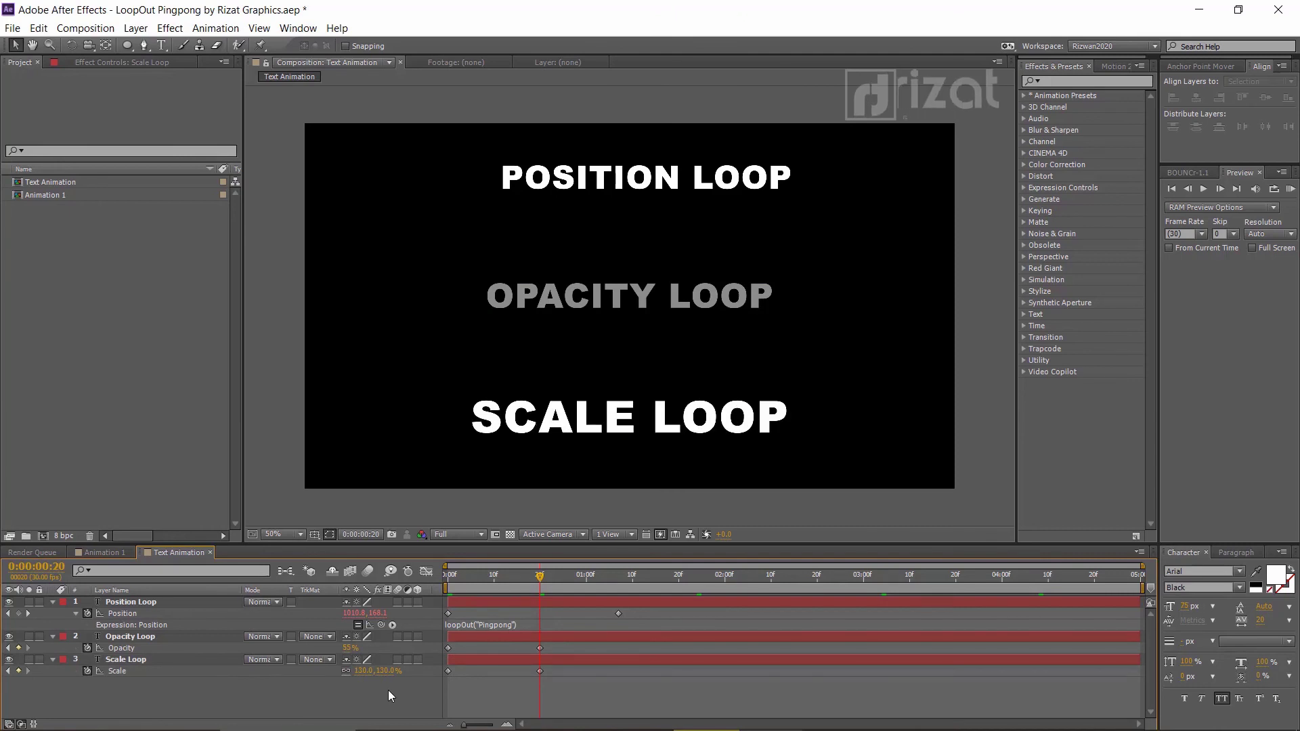
{"action": "left_click", "coordinate": [465, 637]}
Add loopOut("Pingpong") expressions to Opacity Loop's Opacity and Scale Loop's Scale
{"action": "left_click", "coordinate": [442, 577]}
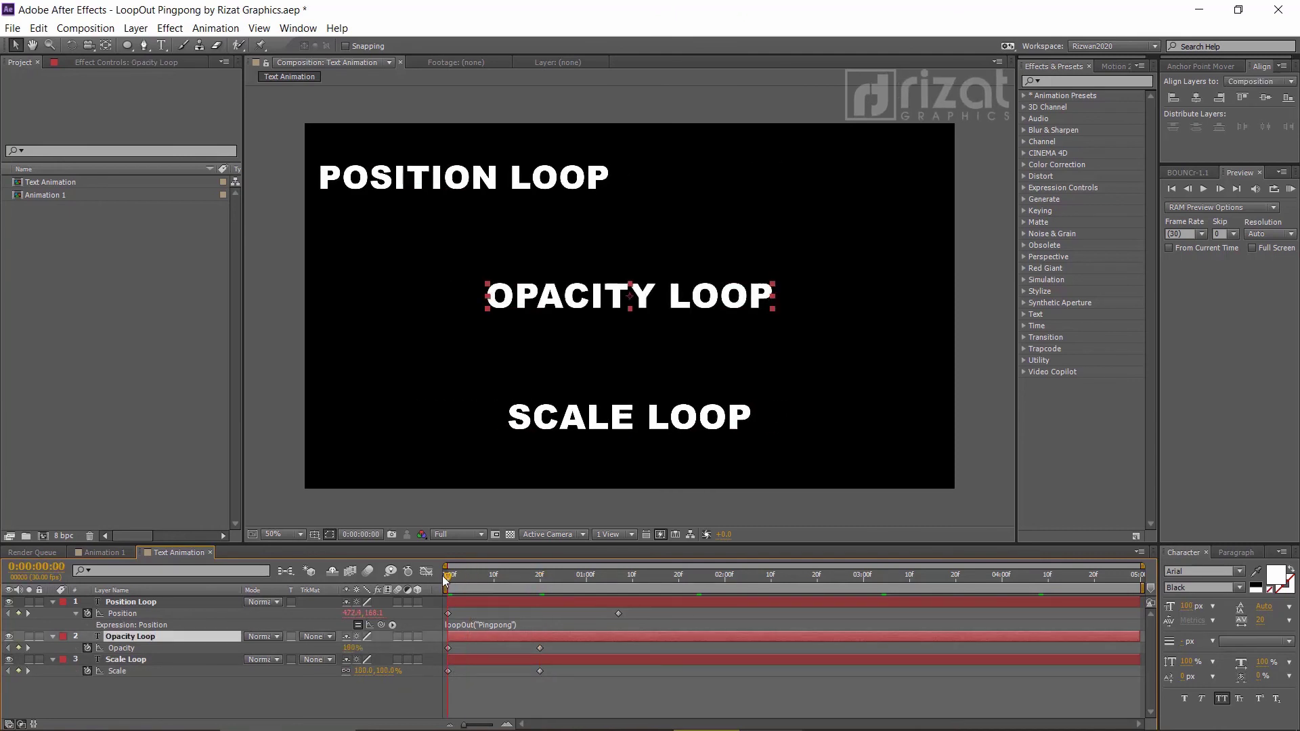
{"action": "left_click", "coordinate": [88, 647], "text": "alt"}
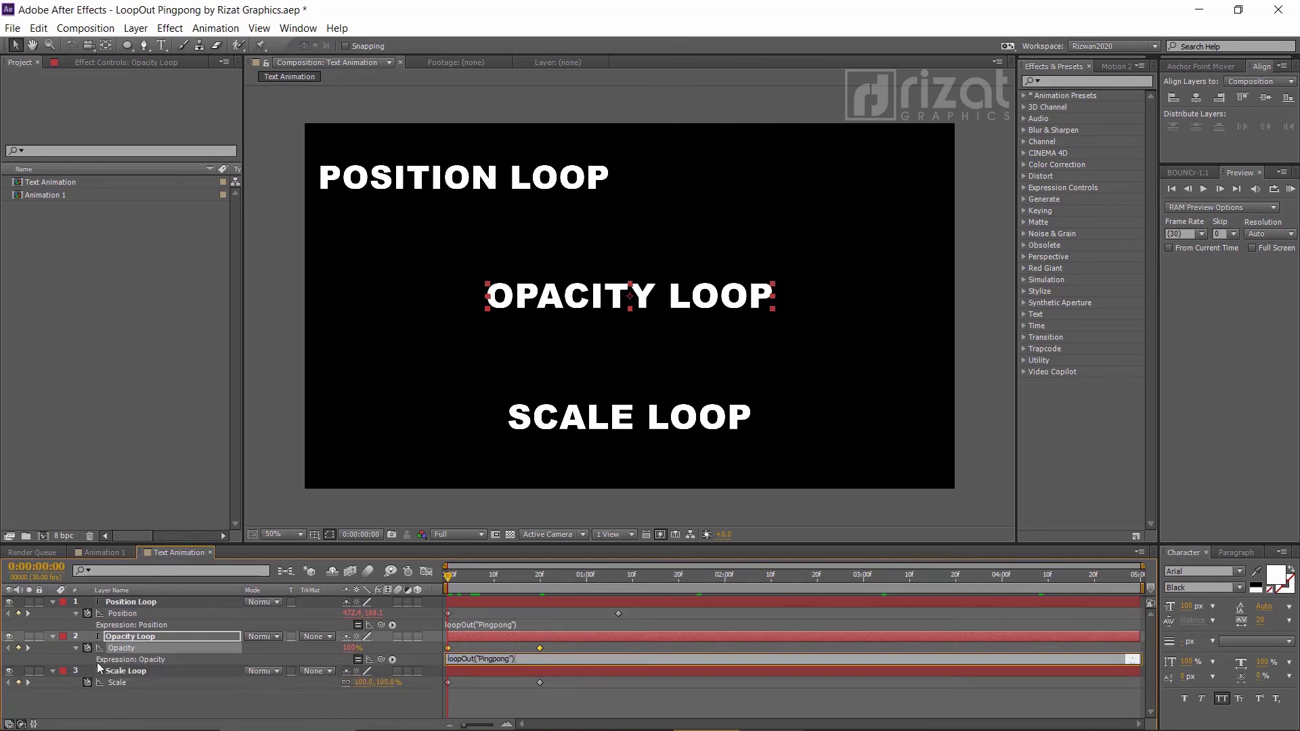
{"action": "left_click", "coordinate": [99, 697]}
{"action": "left_click", "coordinate": [88, 683], "text": "alt"}
{"action": "type", "text": "loopOut(\"Pingpong\")"}
{"action": "left_click", "coordinate": [145, 700]}
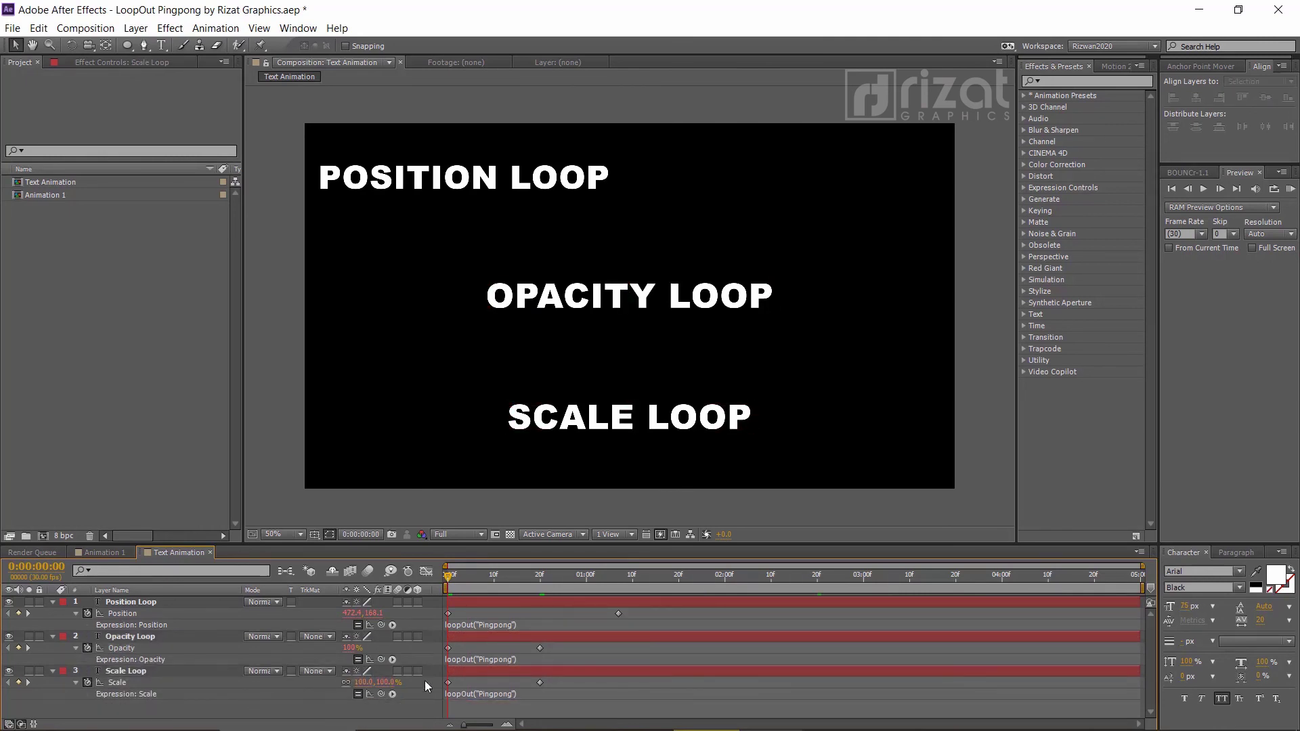
Run a RAM preview of the Text Animation composition to check the three loops
{"action": "left_click", "coordinate": [1291, 190]}
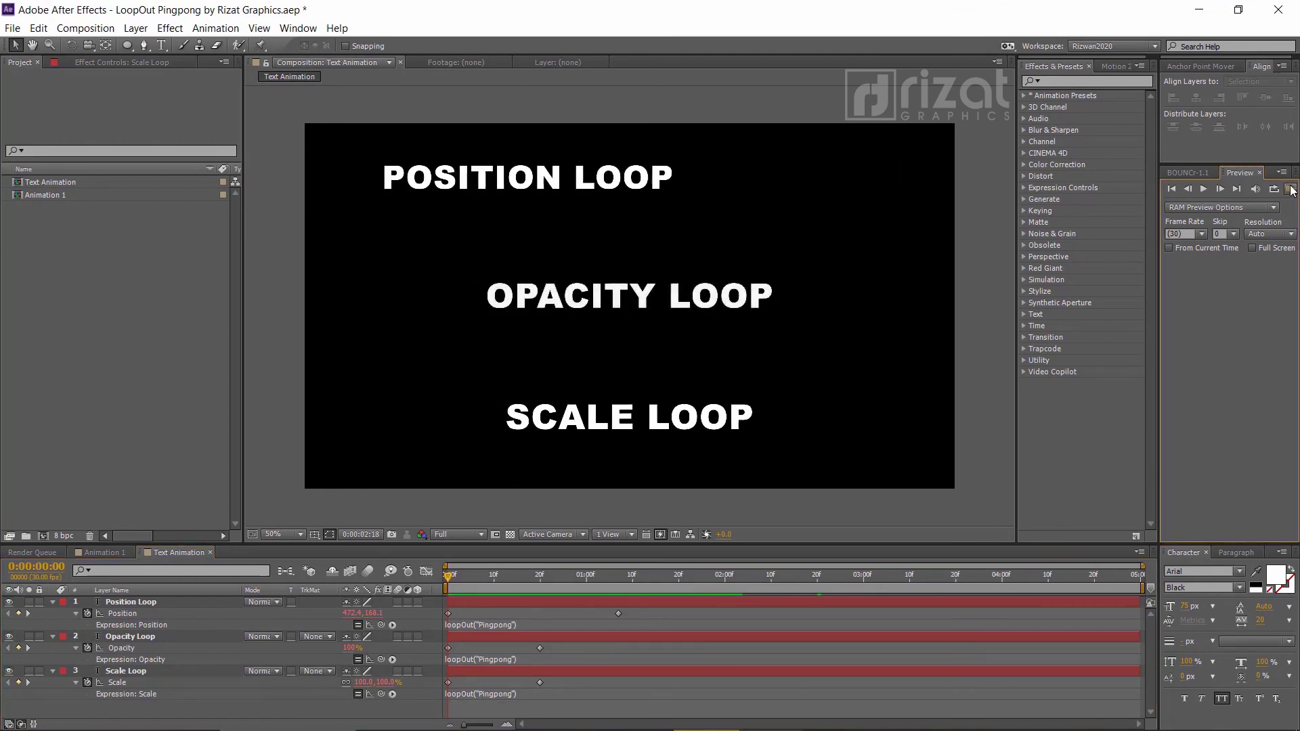